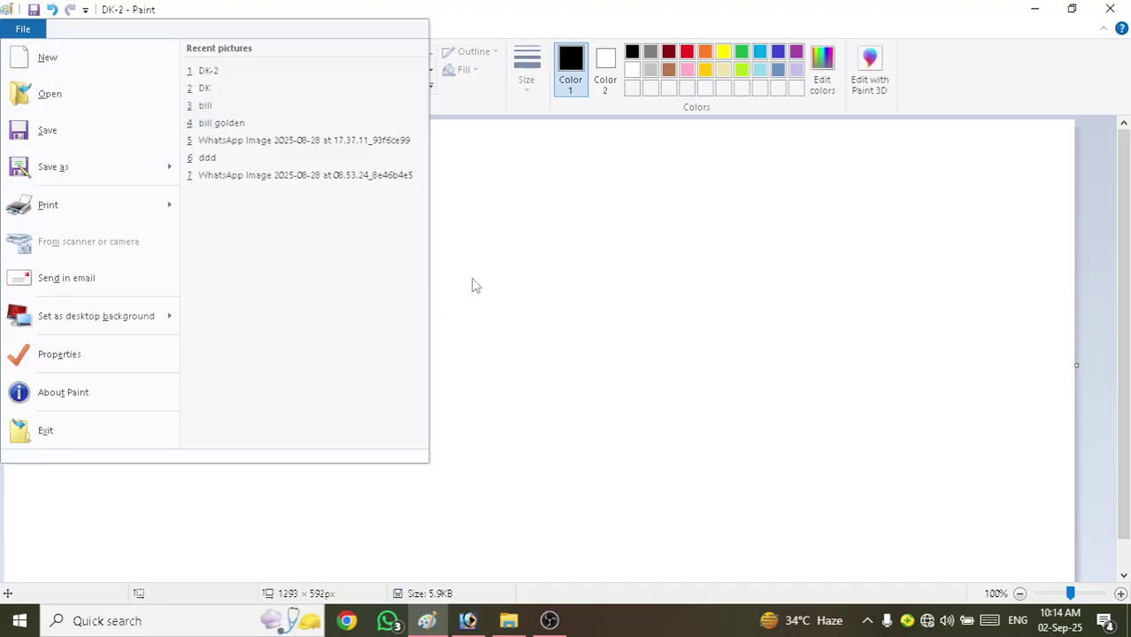
Draw a black ellipse outline about 379 × 222 px in the upper left part of the blank canvas
click(500, 270)
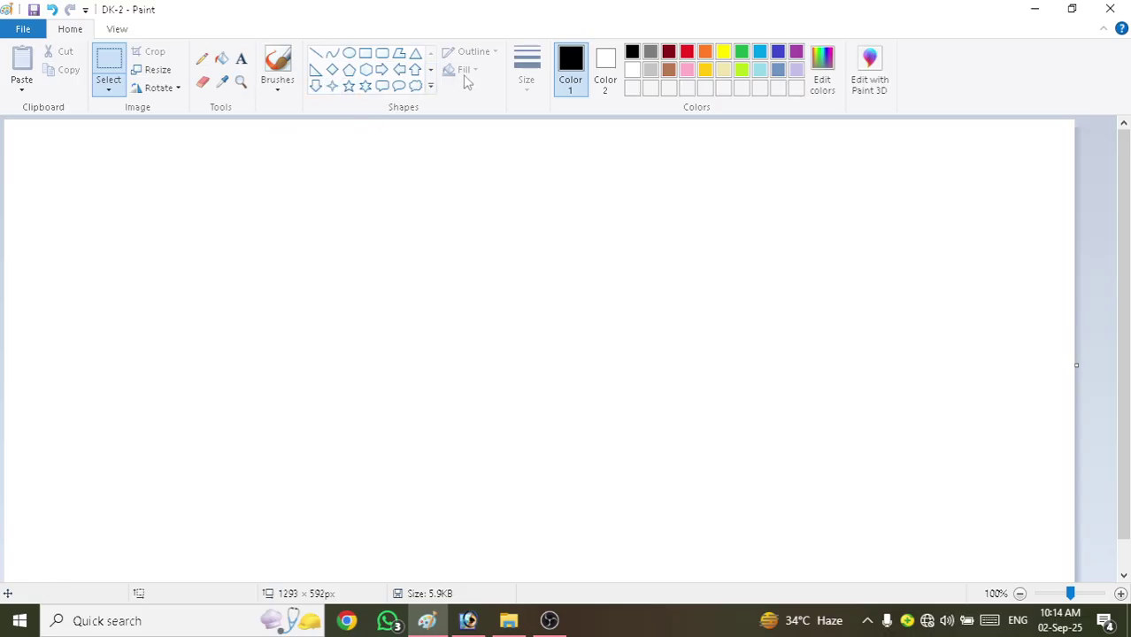
click(349, 53)
drag(221, 171, 534, 354)
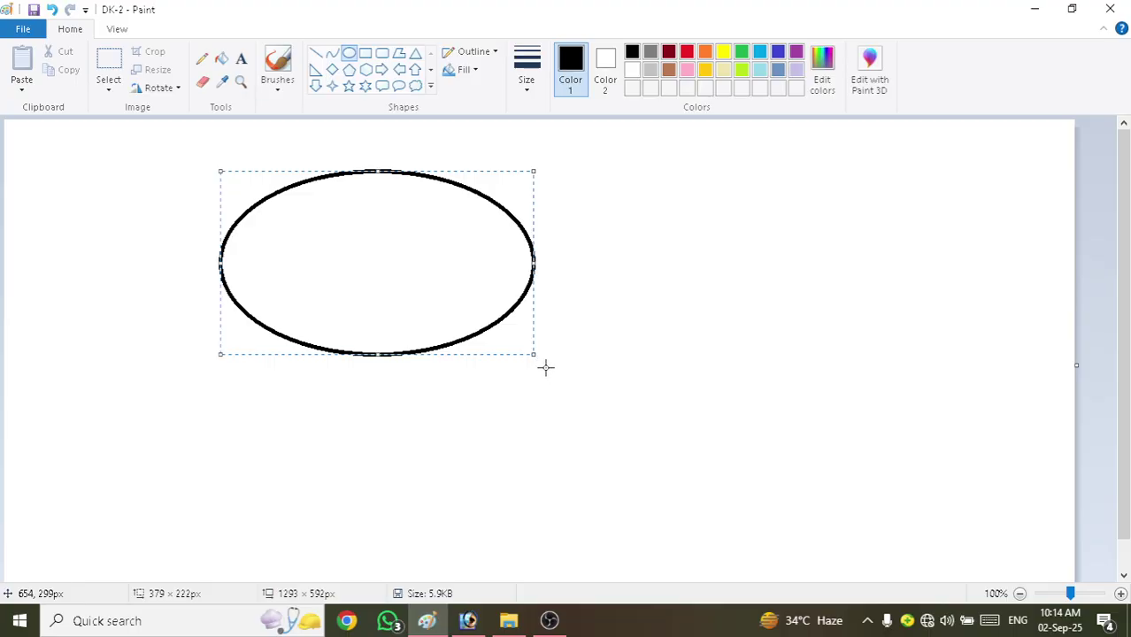
Start a new blank picture without saving the changes to DK-2.png
click(23, 29)
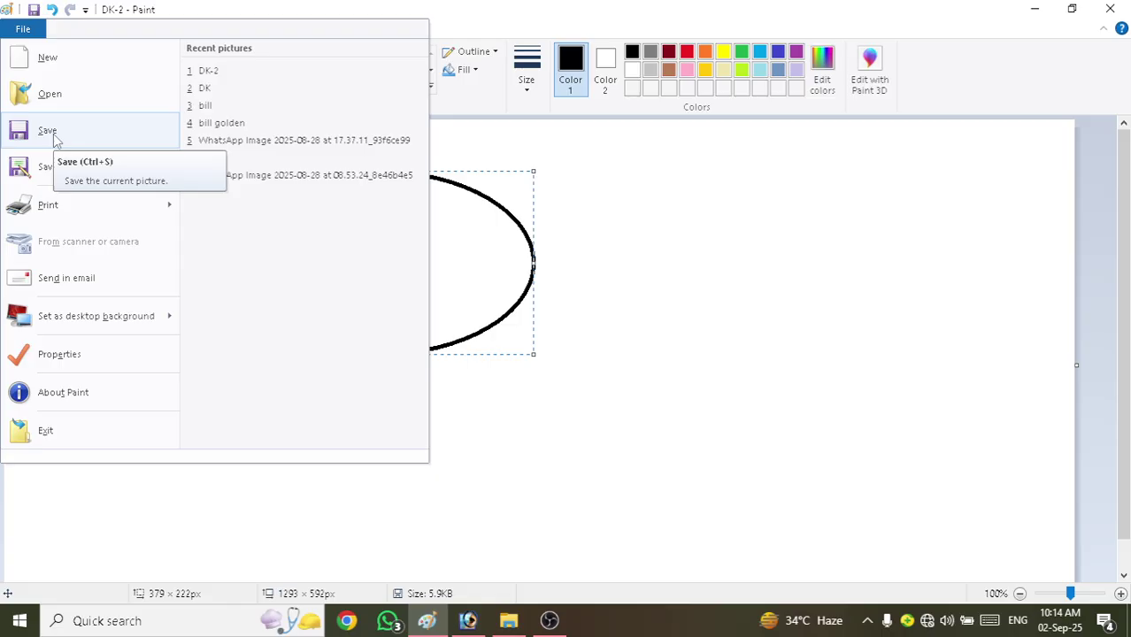
click(53, 59)
drag(565, 228, 586, 206)
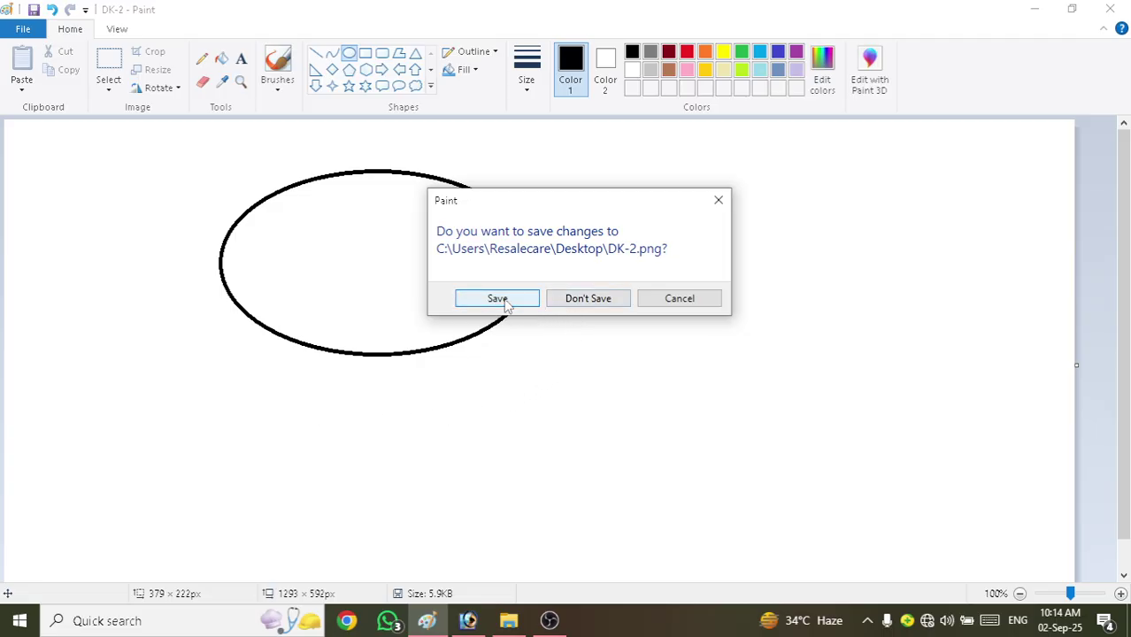
click(593, 300)
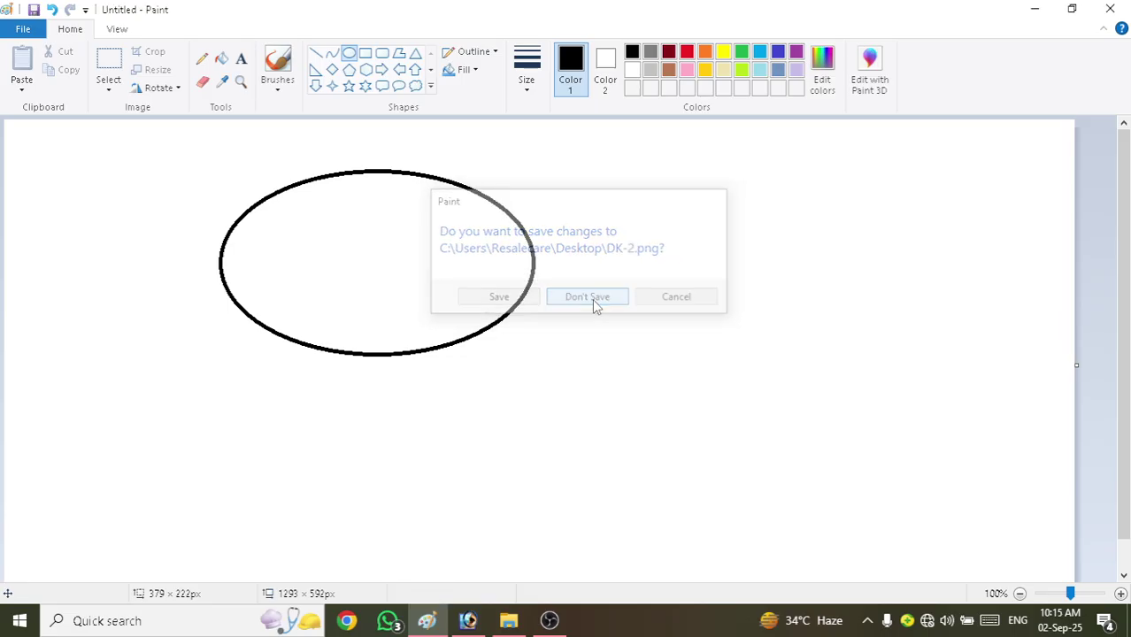
Open the DK-2 picture from the Desktop folder
click(25, 31)
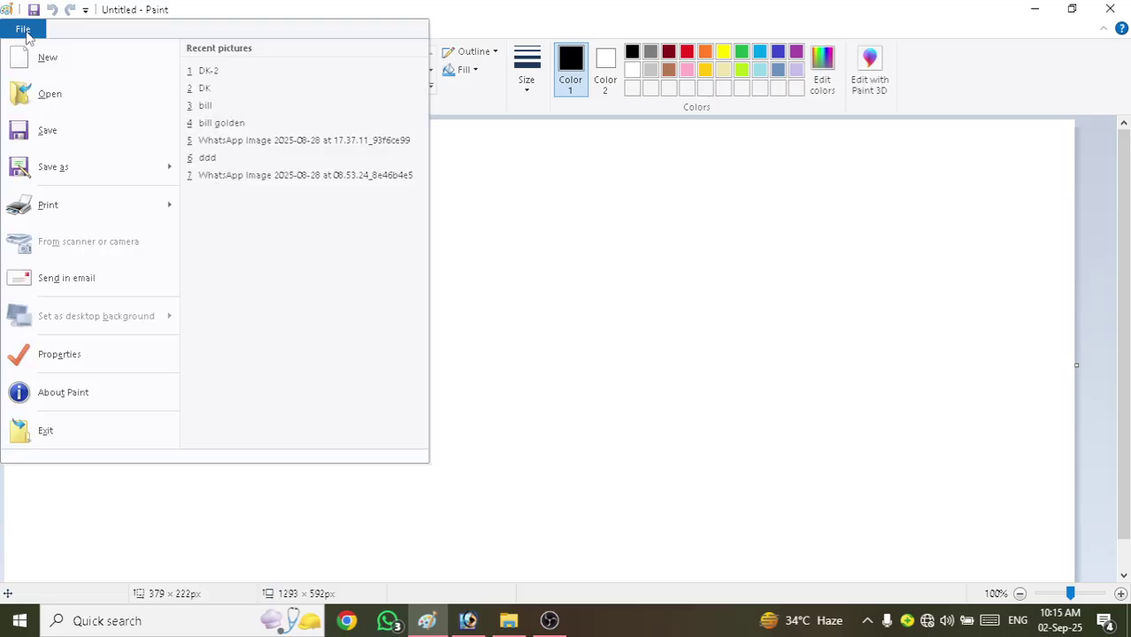
click(50, 98)
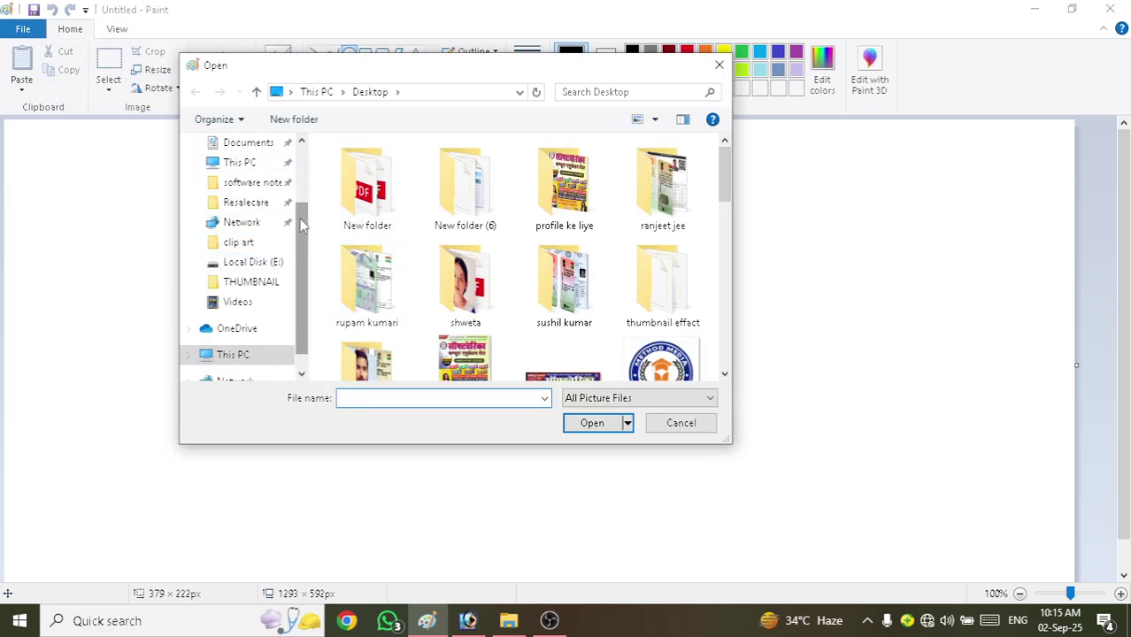
scroll(300, 226, up, 2)
click(246, 177)
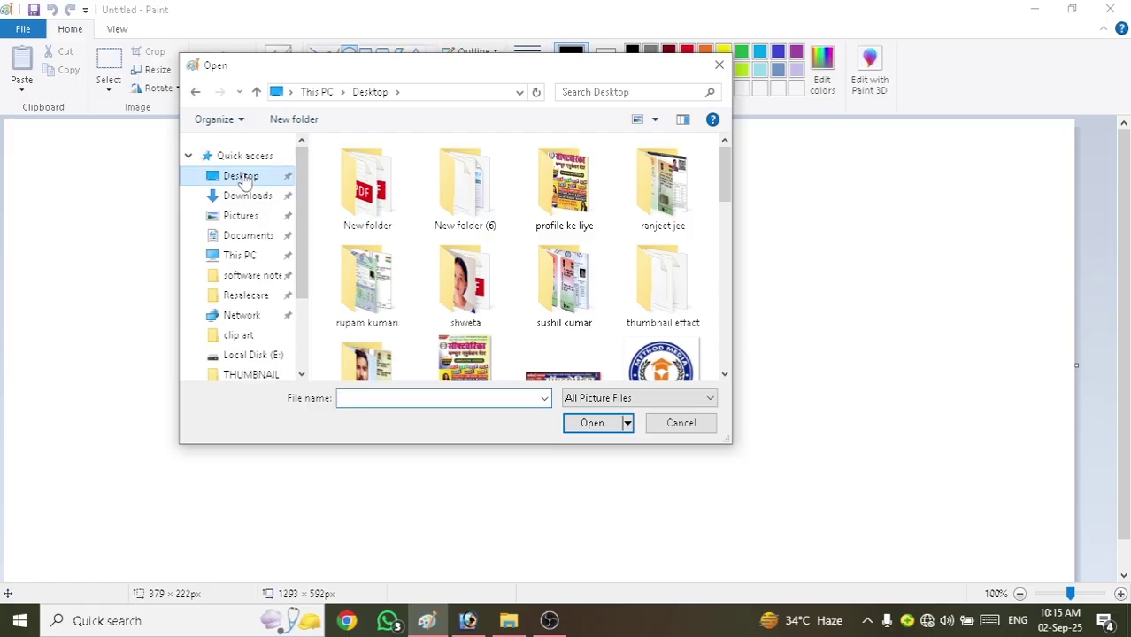
drag(721, 178, 722, 273)
click(467, 283)
click(592, 423)
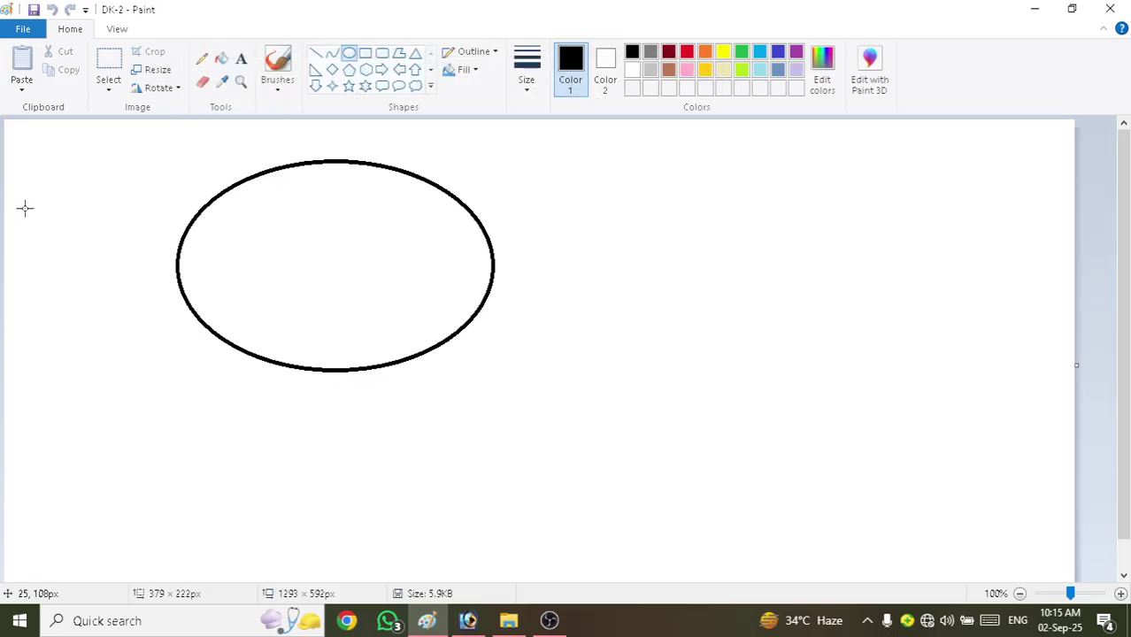
click(23, 29)
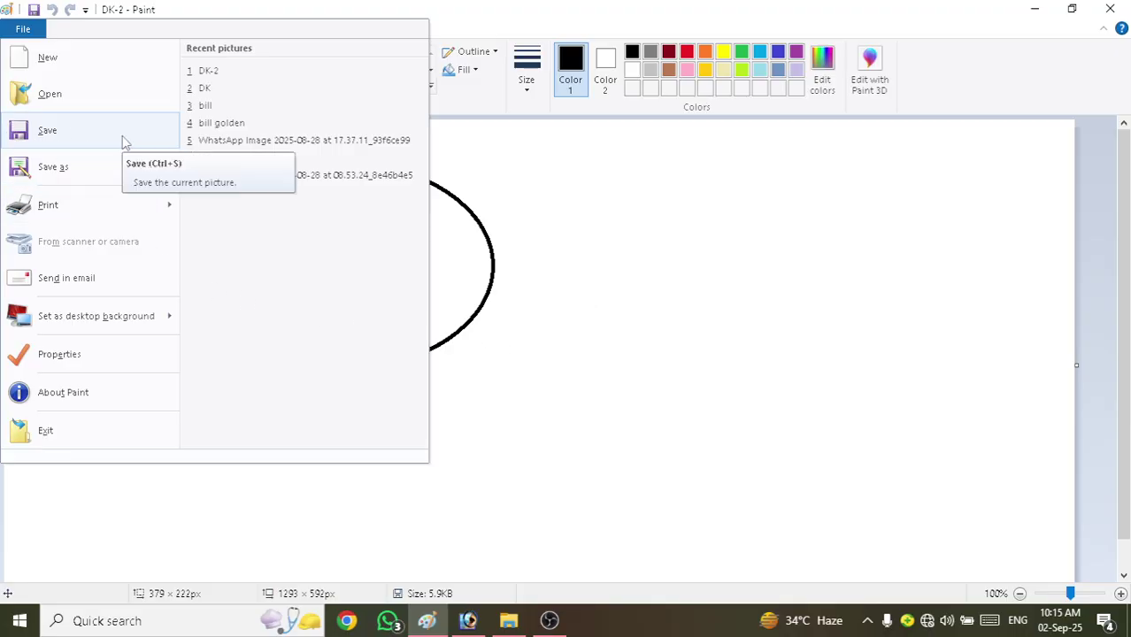
mouse_move(101, 173)
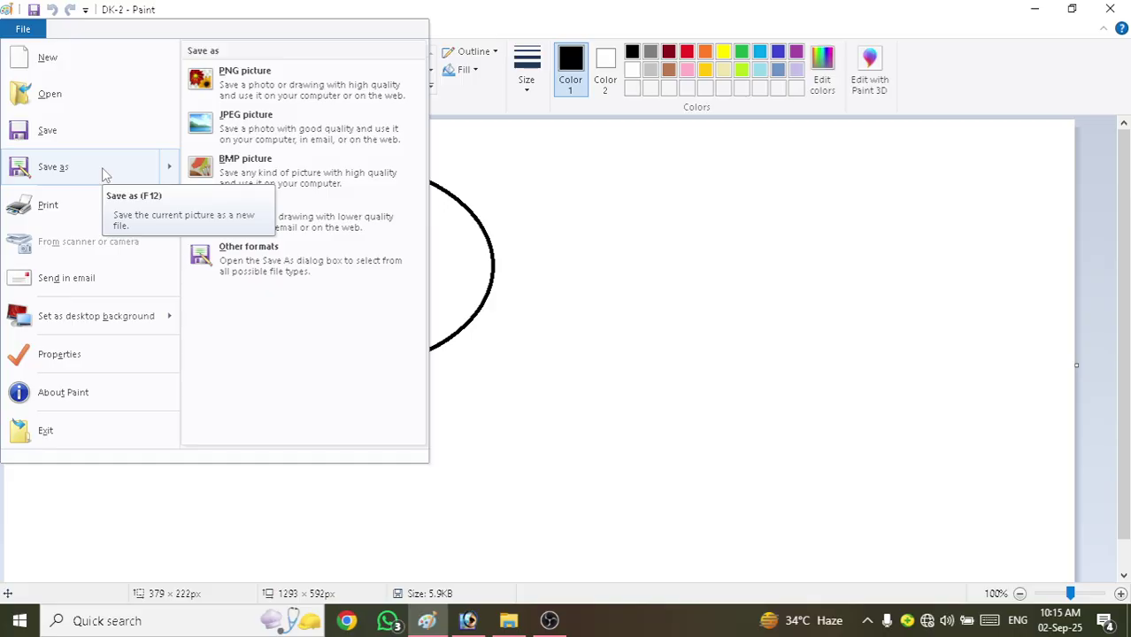
key(Escape)
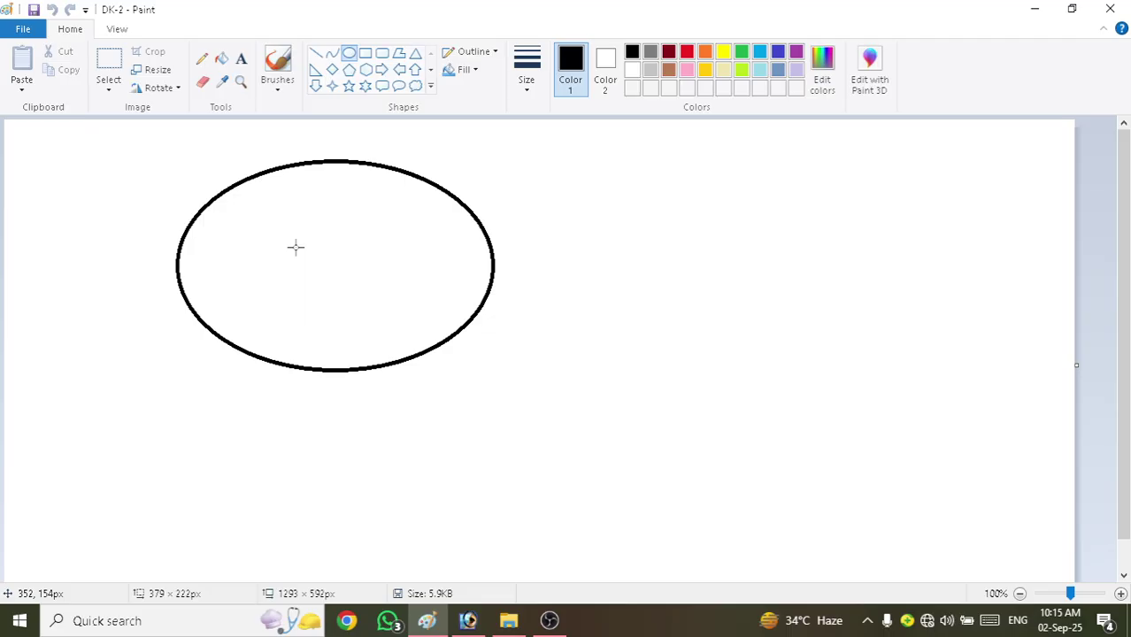
Save a copy of the picture on the Desktop as a PNG named DK-3, accepting the loss of transparency
click(26, 29)
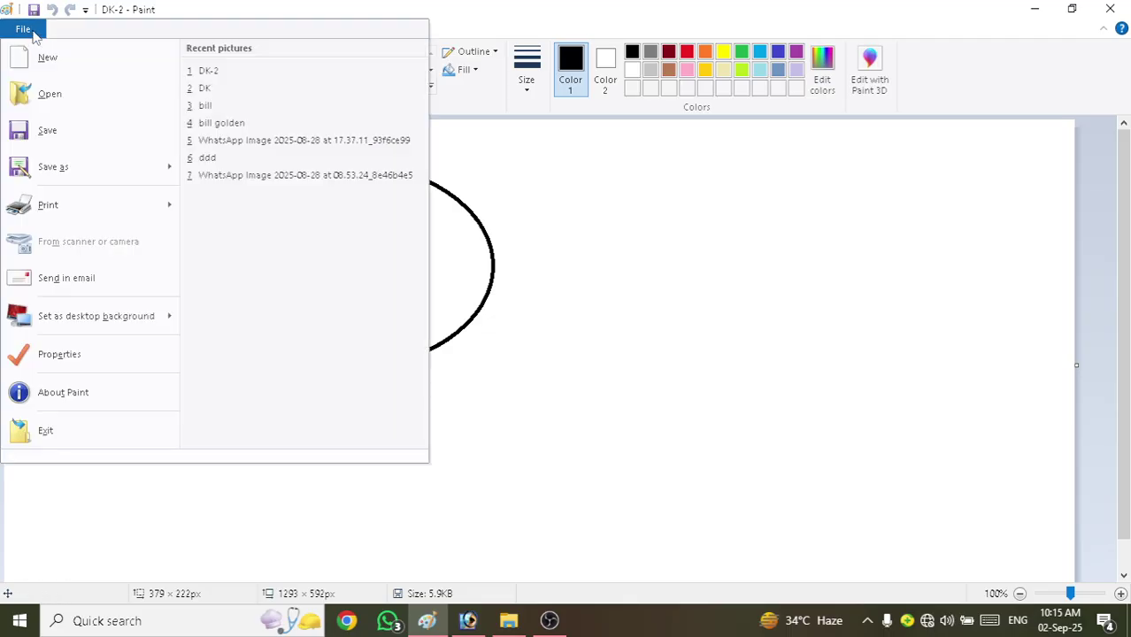
click(52, 170)
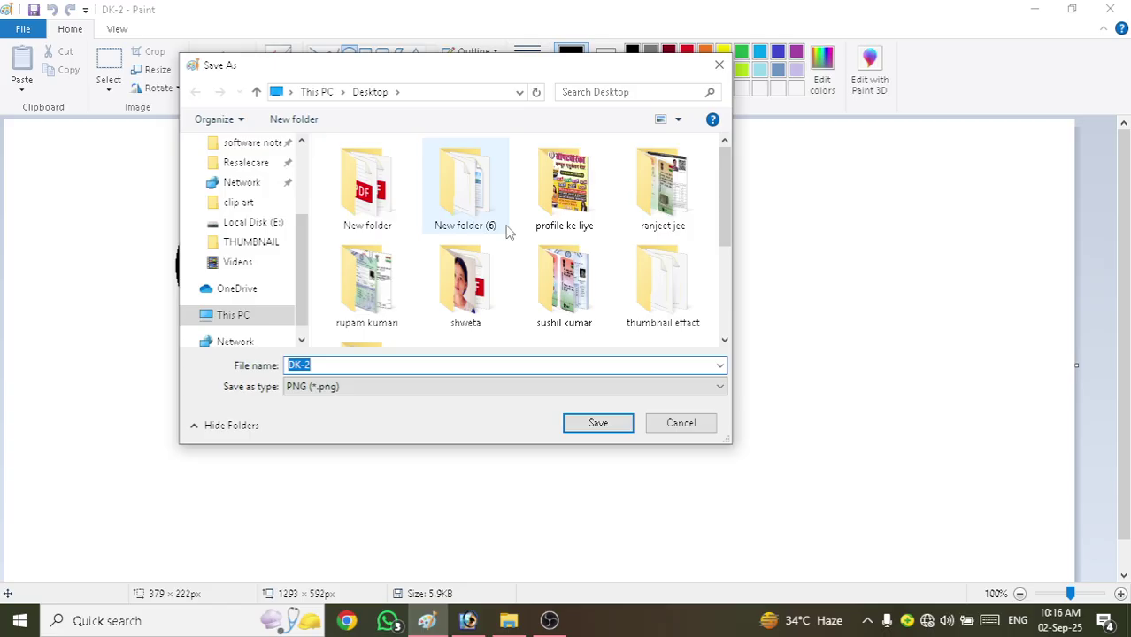
click(340, 366)
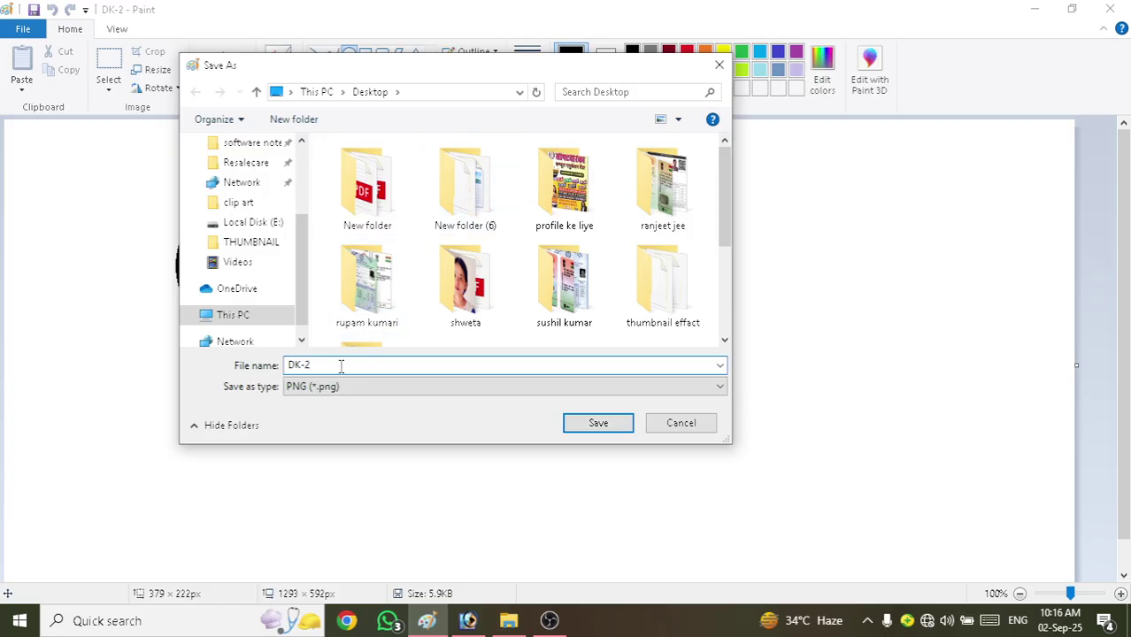
key(BackSpace)
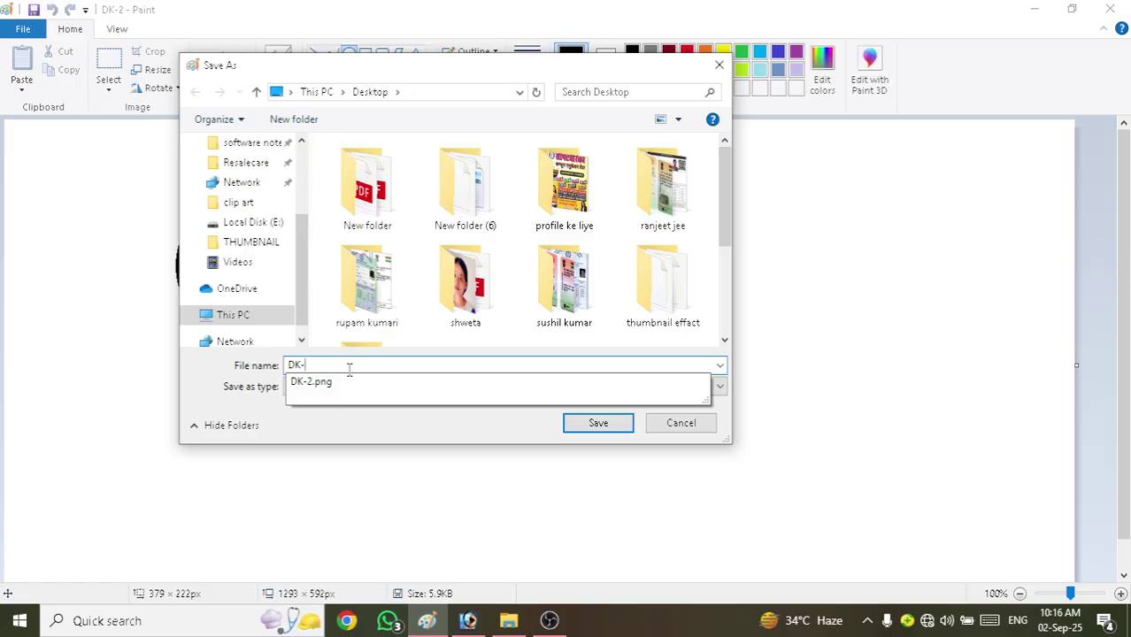
text(3)
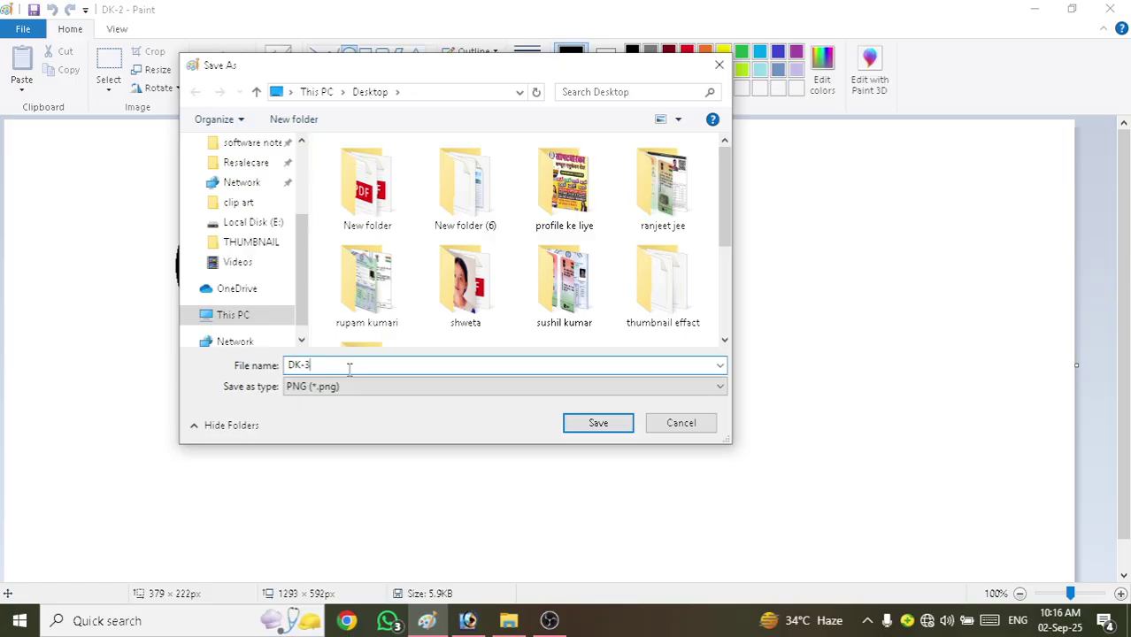
click(581, 424)
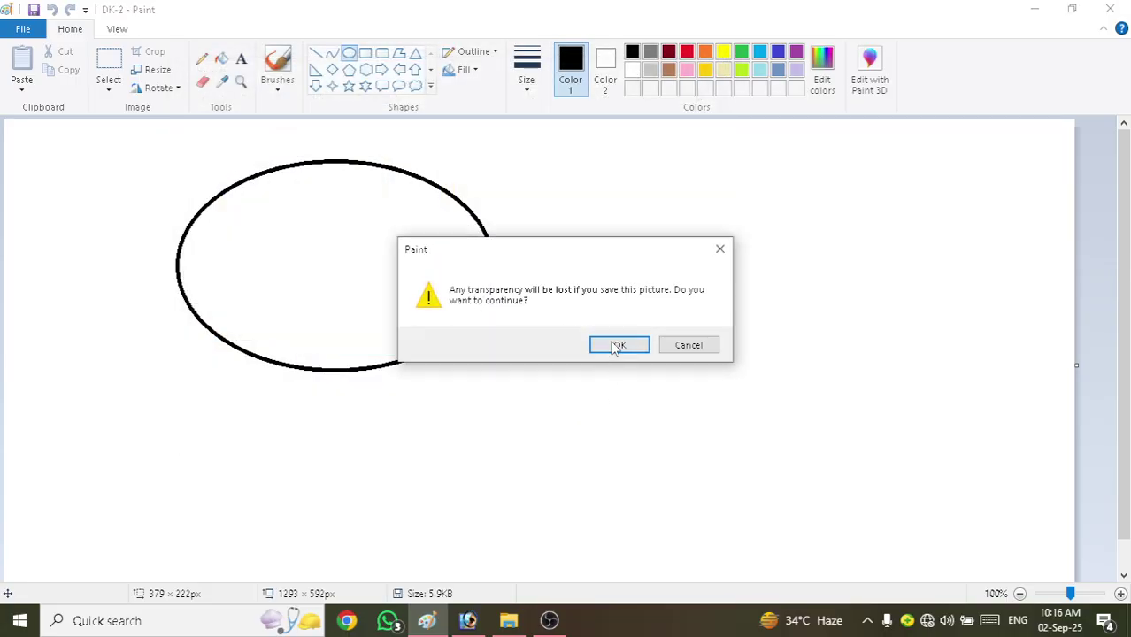
click(615, 345)
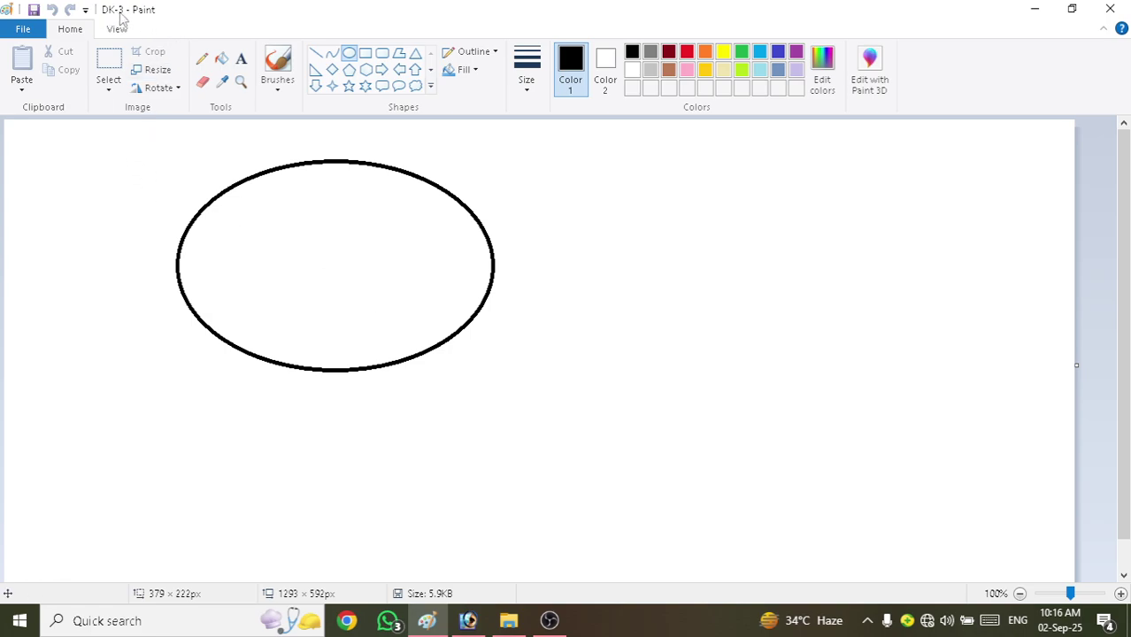
In the page setup, set the paper size to A4, try portrait orientation and return to landscape
click(24, 29)
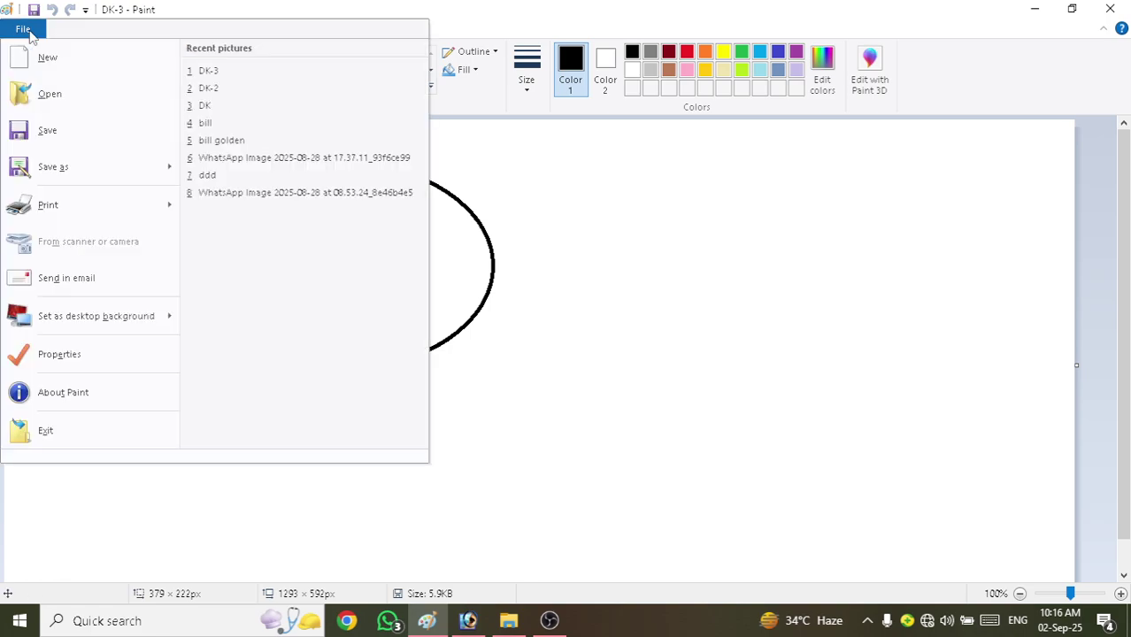
mouse_move(62, 220)
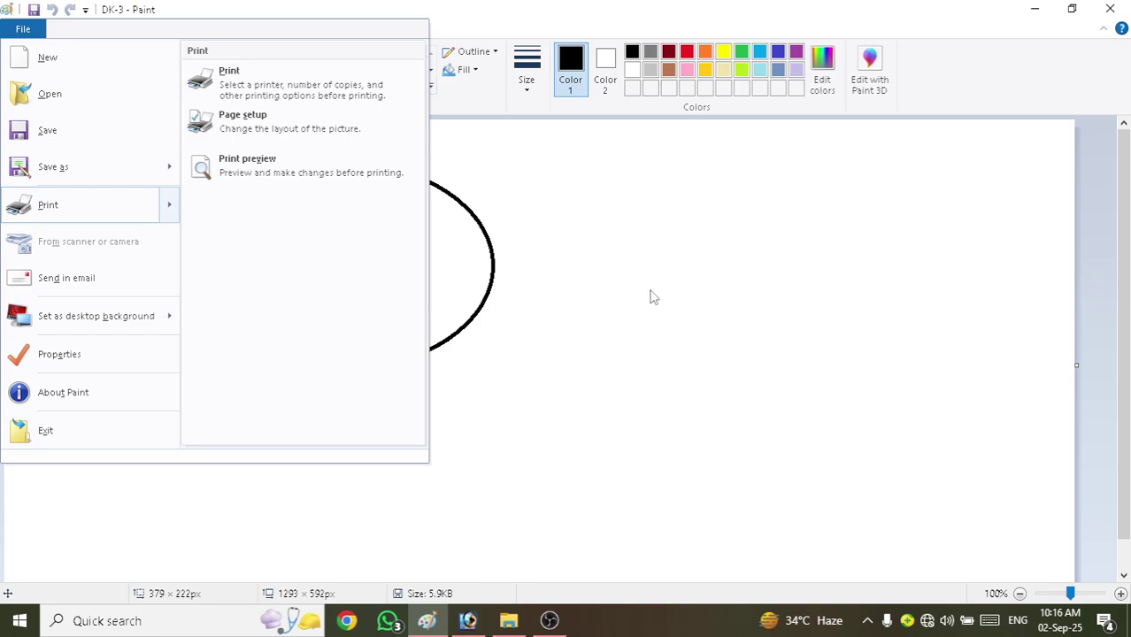
click(286, 128)
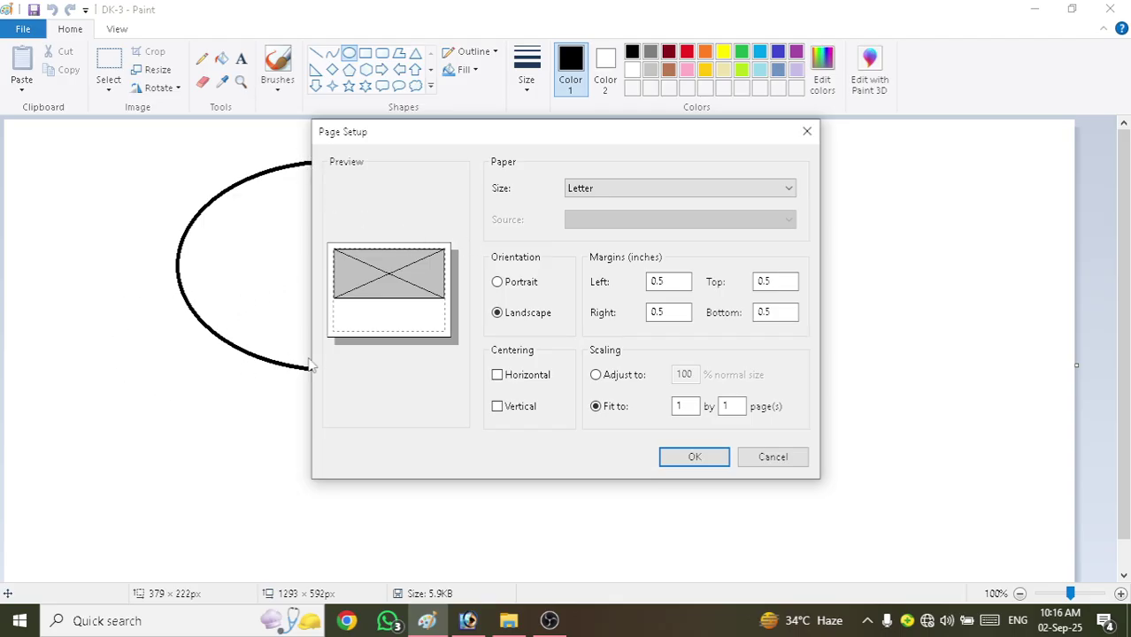
click(600, 192)
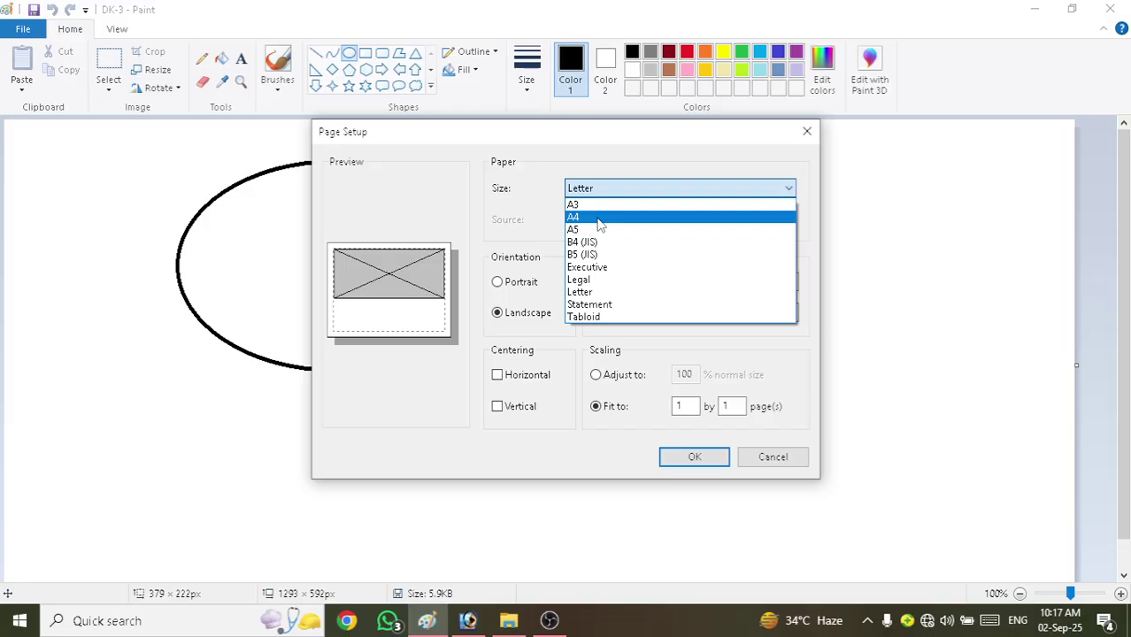
click(599, 222)
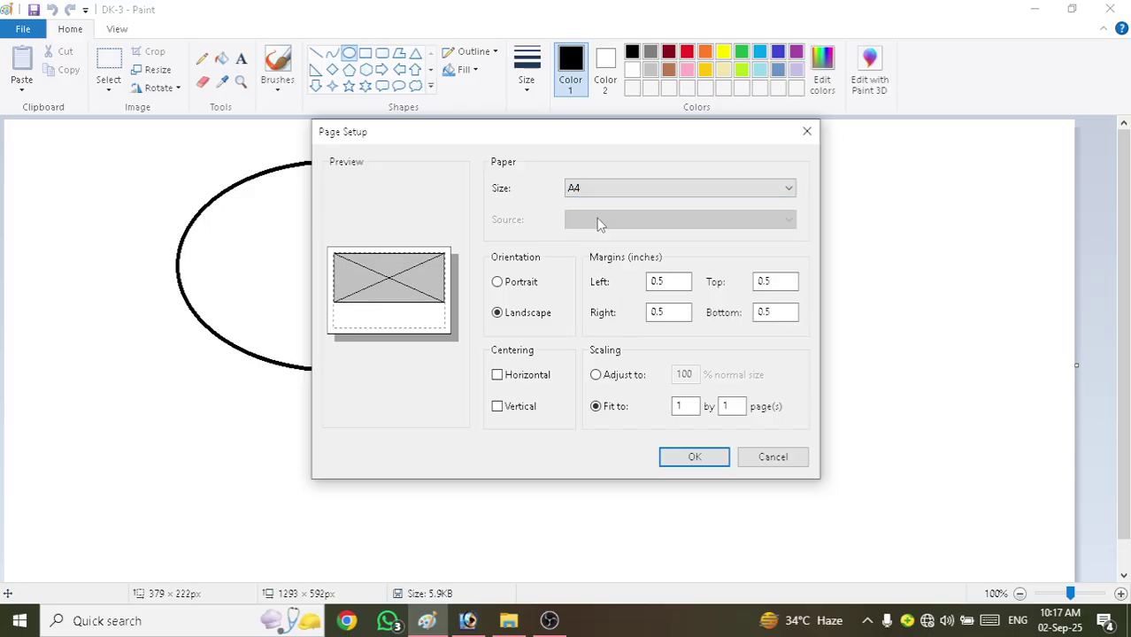
click(521, 285)
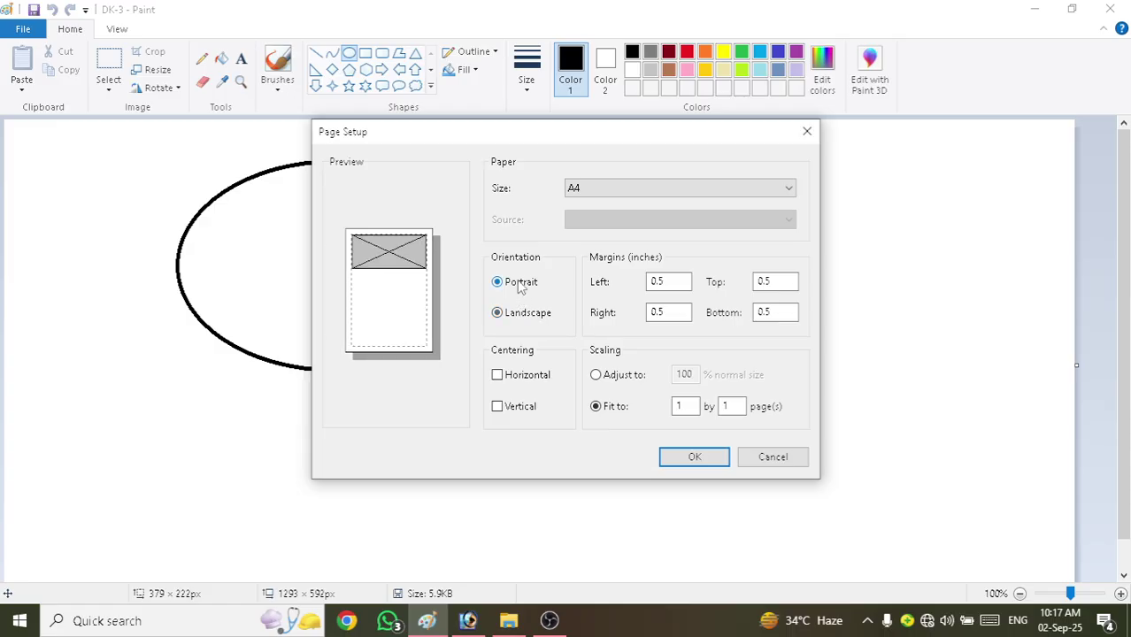
click(497, 315)
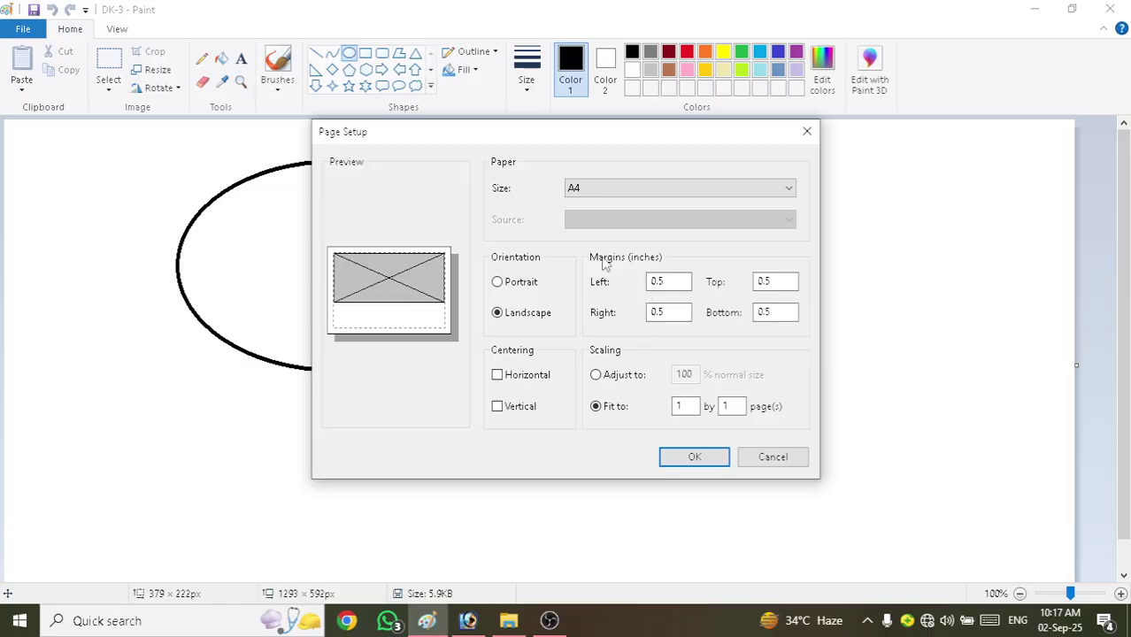
Set the left and top page margins to 1 inch each and apply the page setup
click(669, 282)
double_click(653, 281)
text(1)
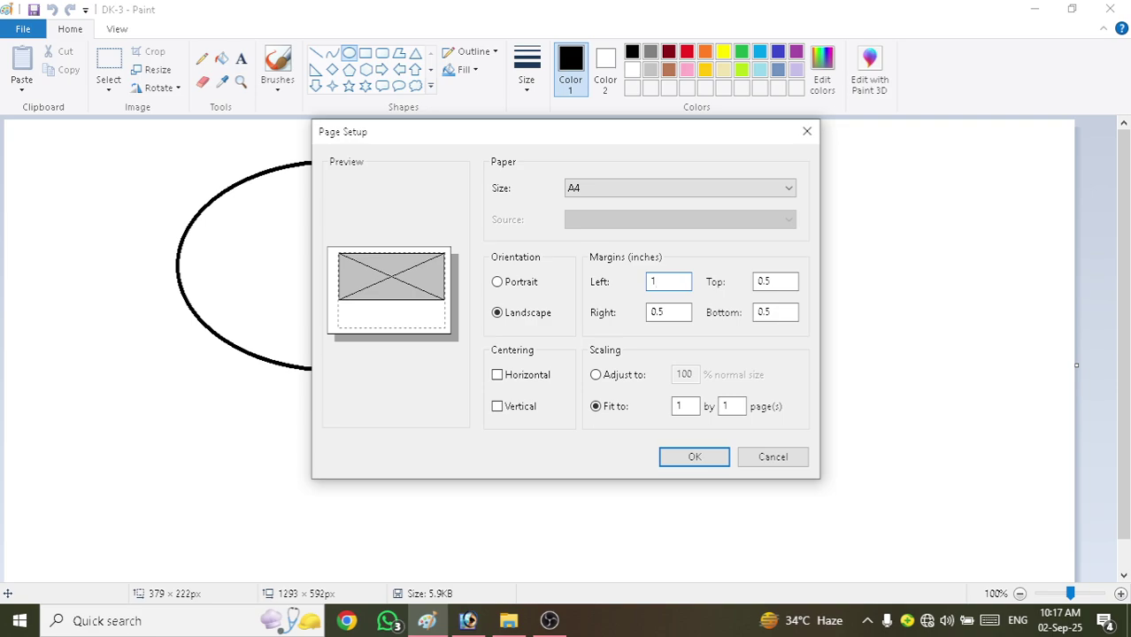
double_click(765, 281)
text(1)
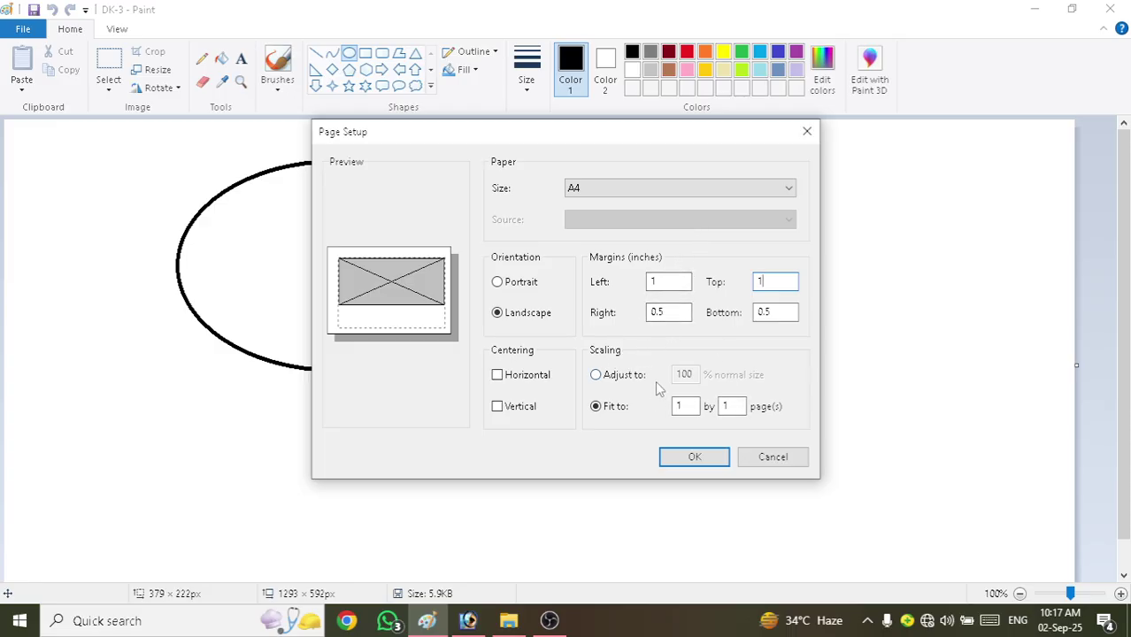
click(694, 459)
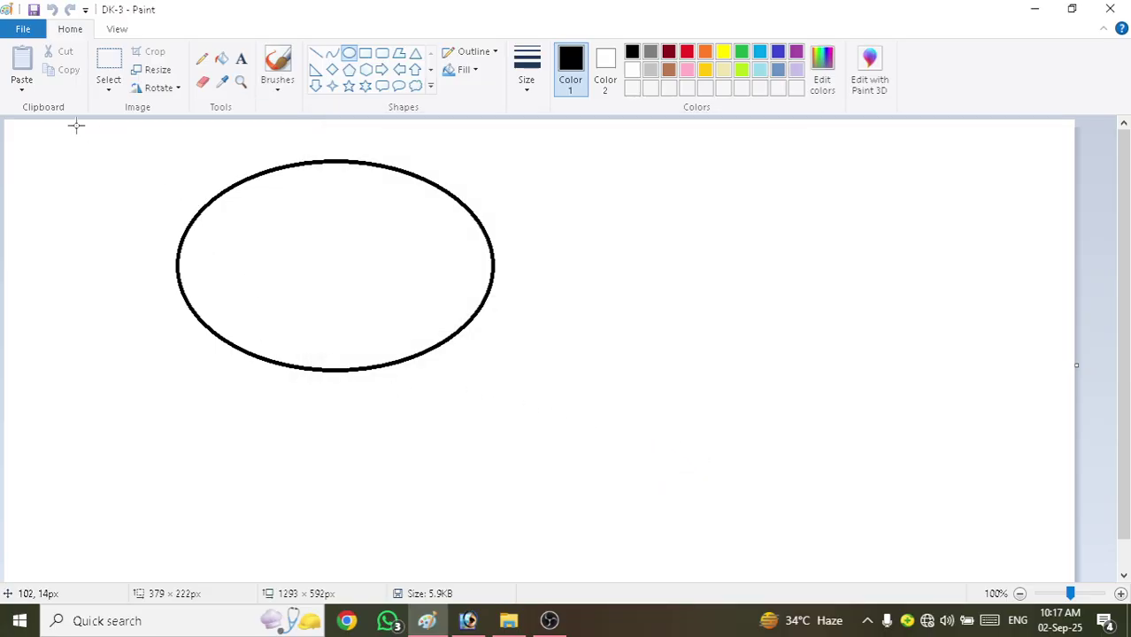
Check the page layout of the picture in the print preview and close the preview
click(22, 29)
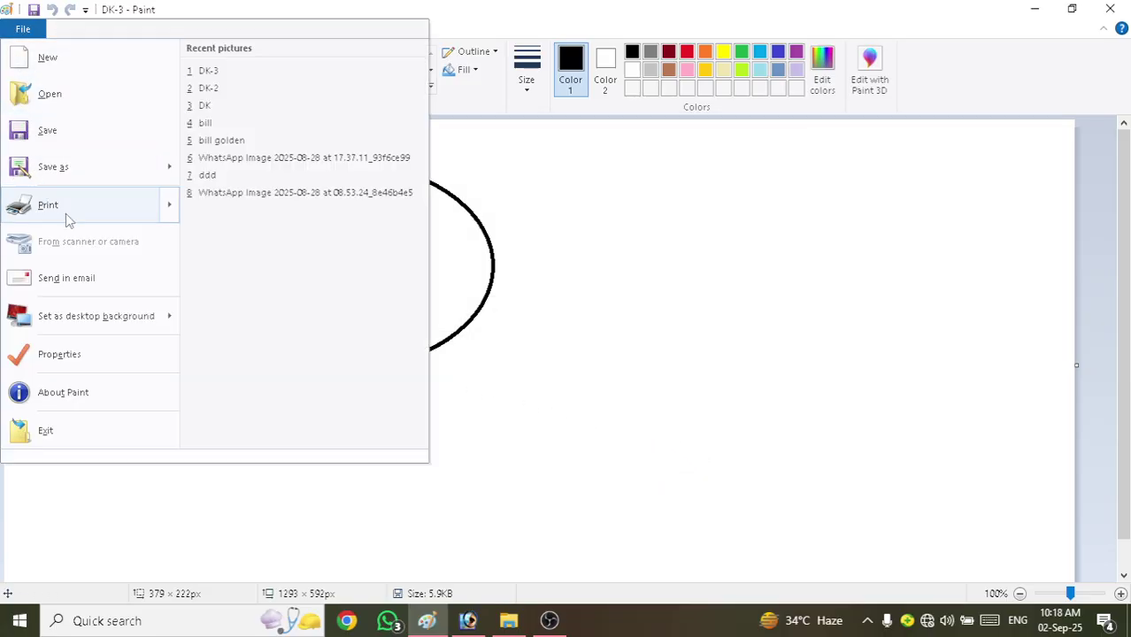
mouse_move(69, 213)
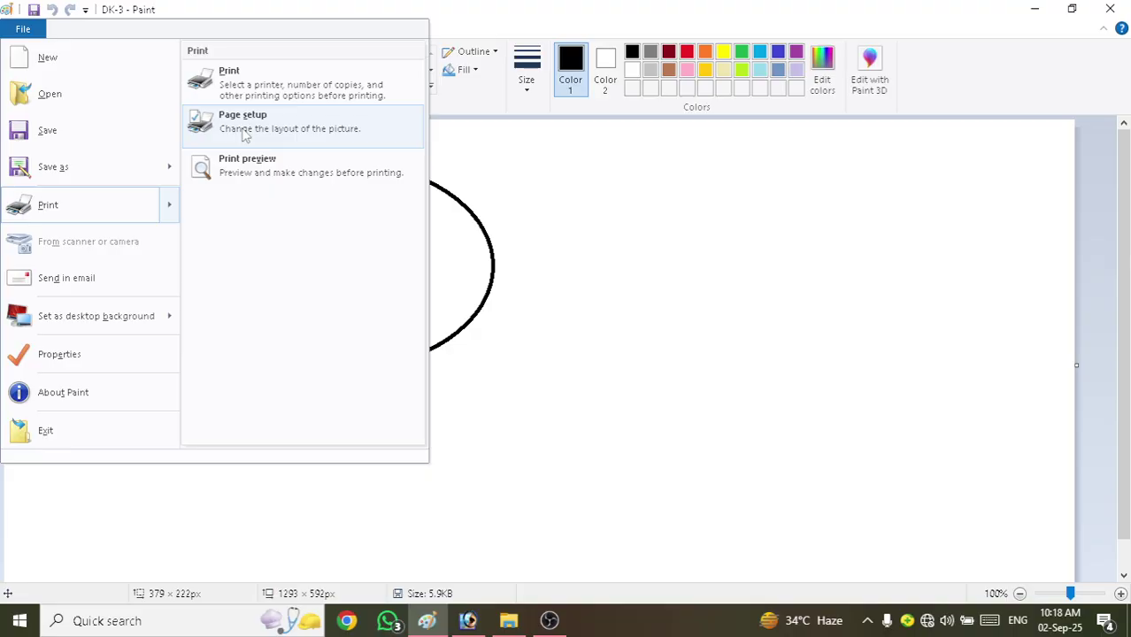
click(253, 173)
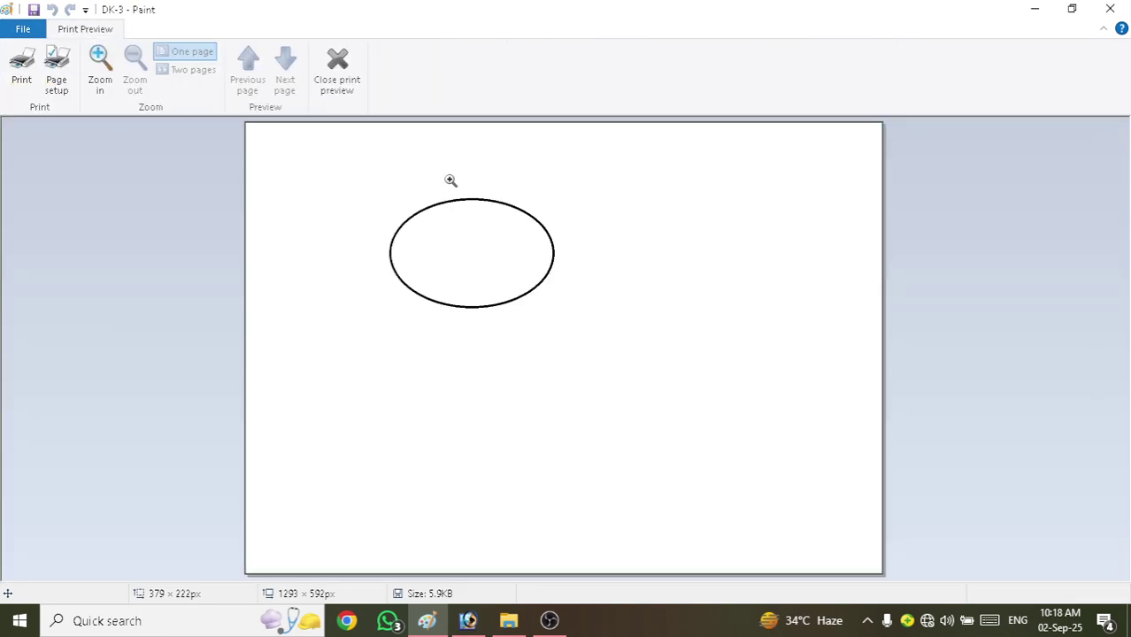
click(339, 71)
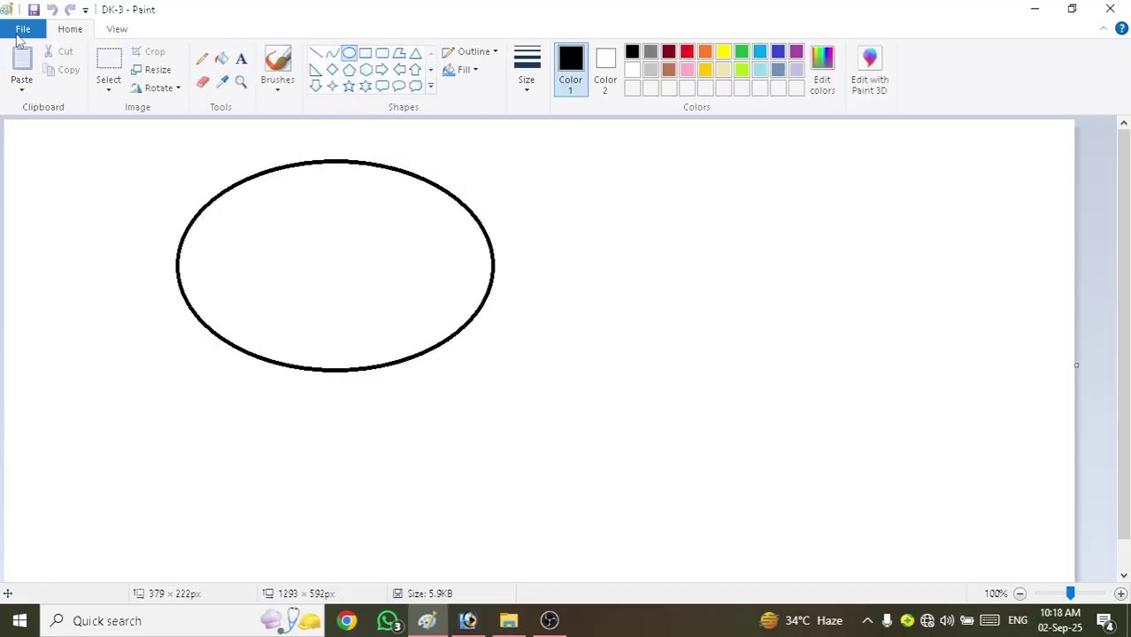
click(23, 28)
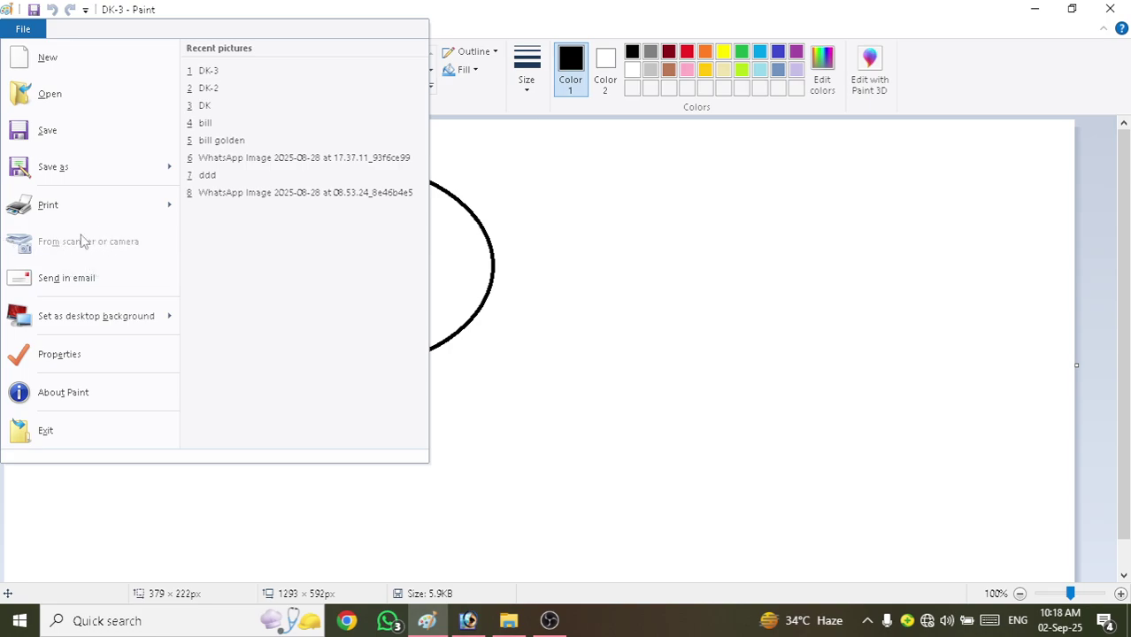
click(578, 298)
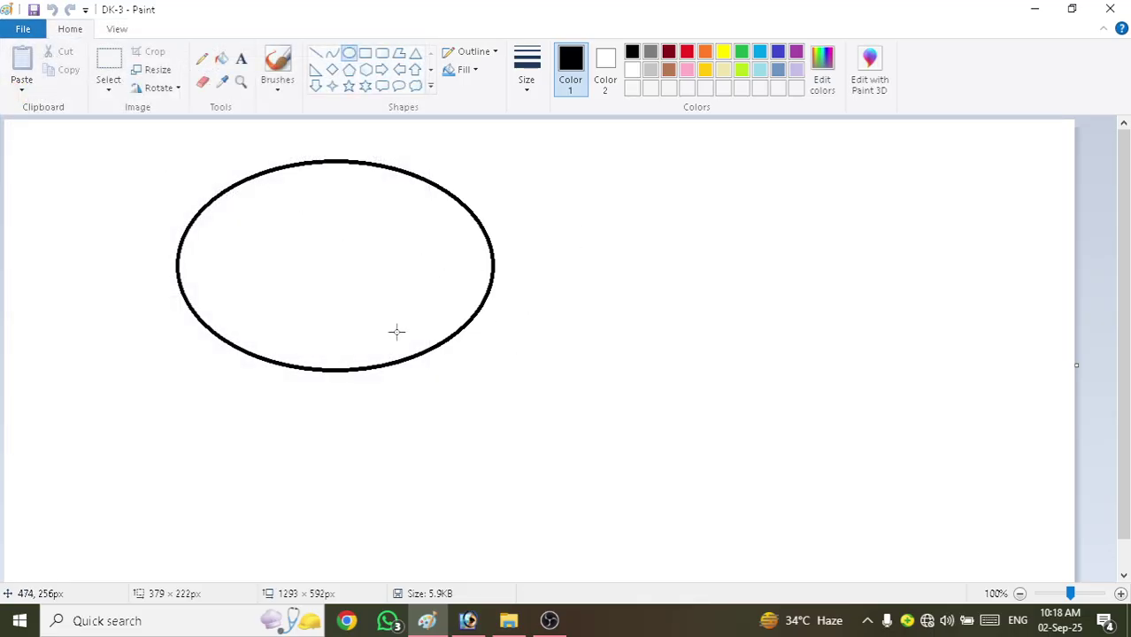
click(24, 30)
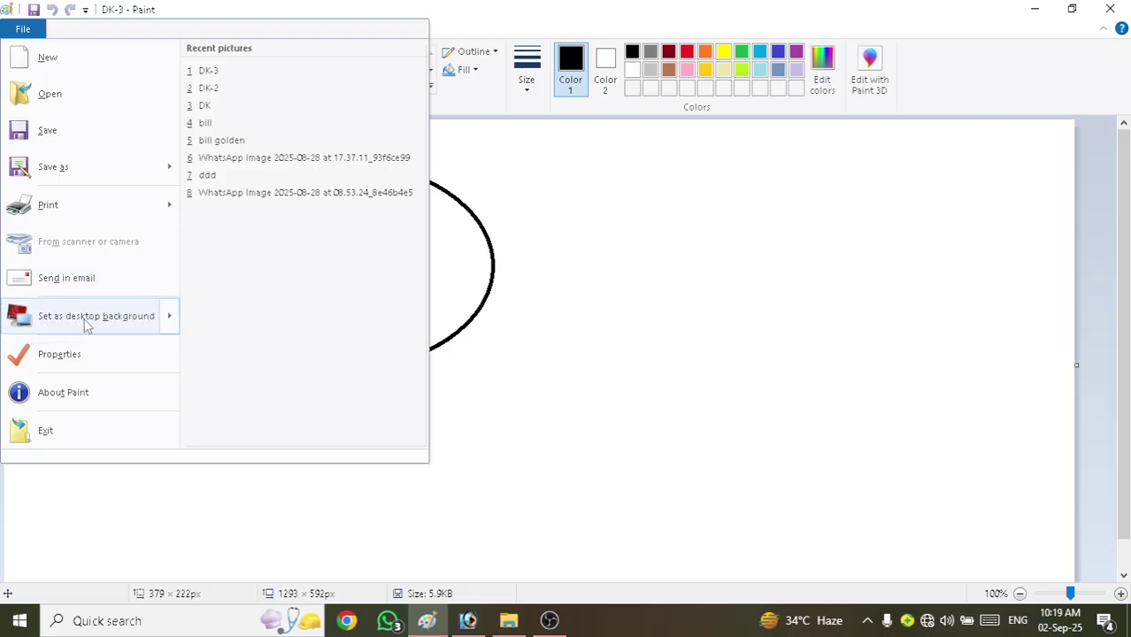
mouse_move(113, 323)
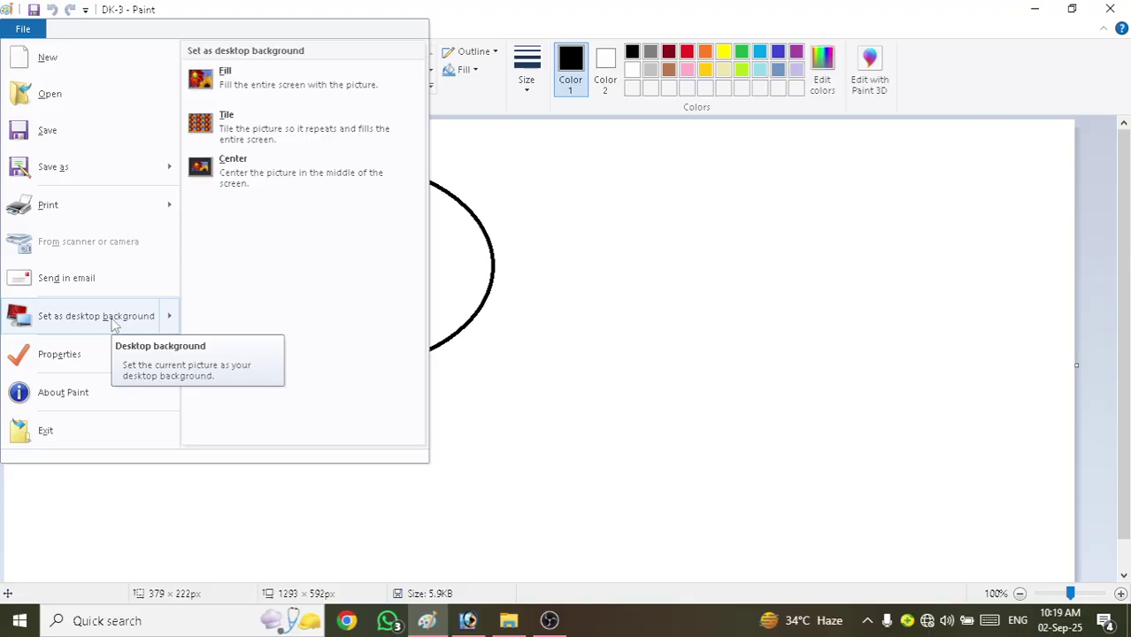
click(536, 278)
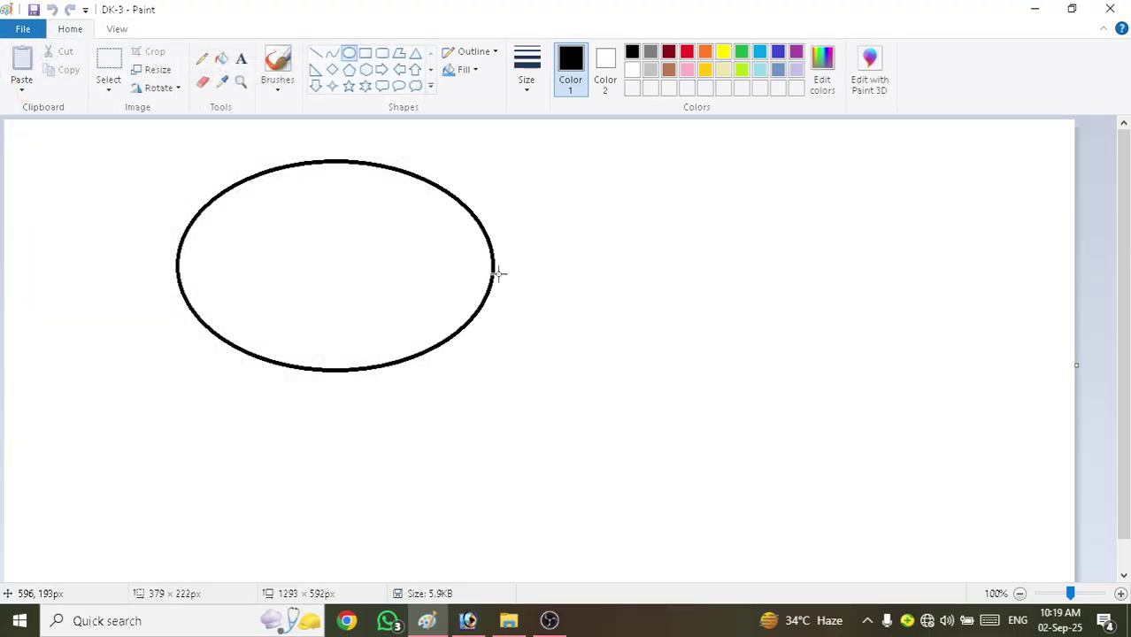
Minimize Paint to look at the desktop, close the Videos folder window and return to the picture
click(1034, 9)
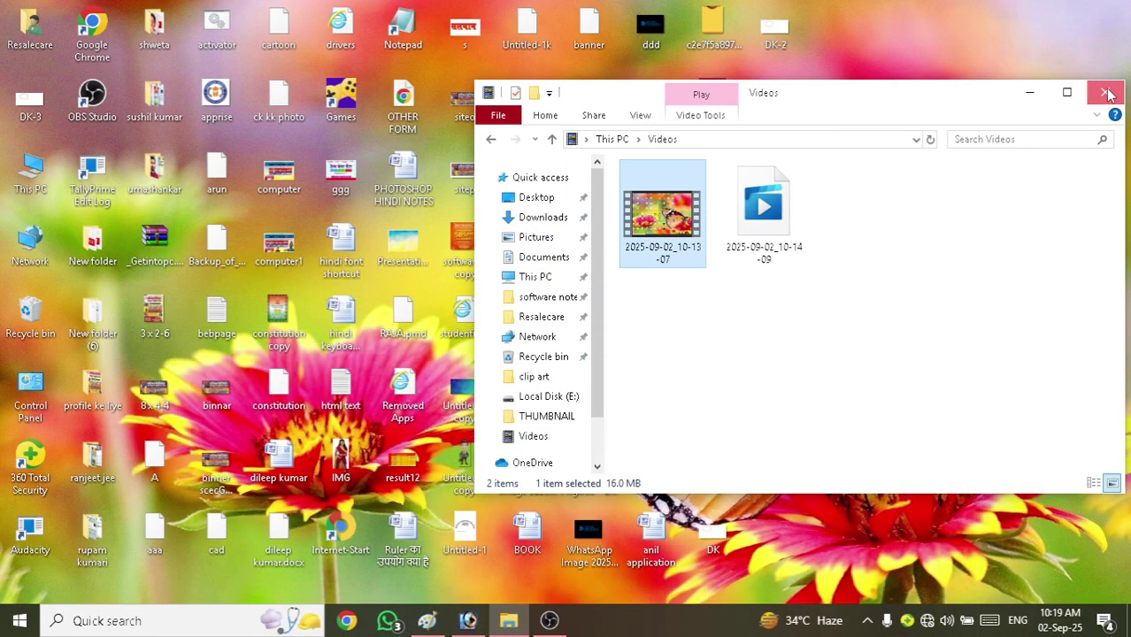
click(1104, 92)
click(423, 622)
Set the current picture as the desktop background, check it on the desktop and return to the picture in Paint
click(23, 28)
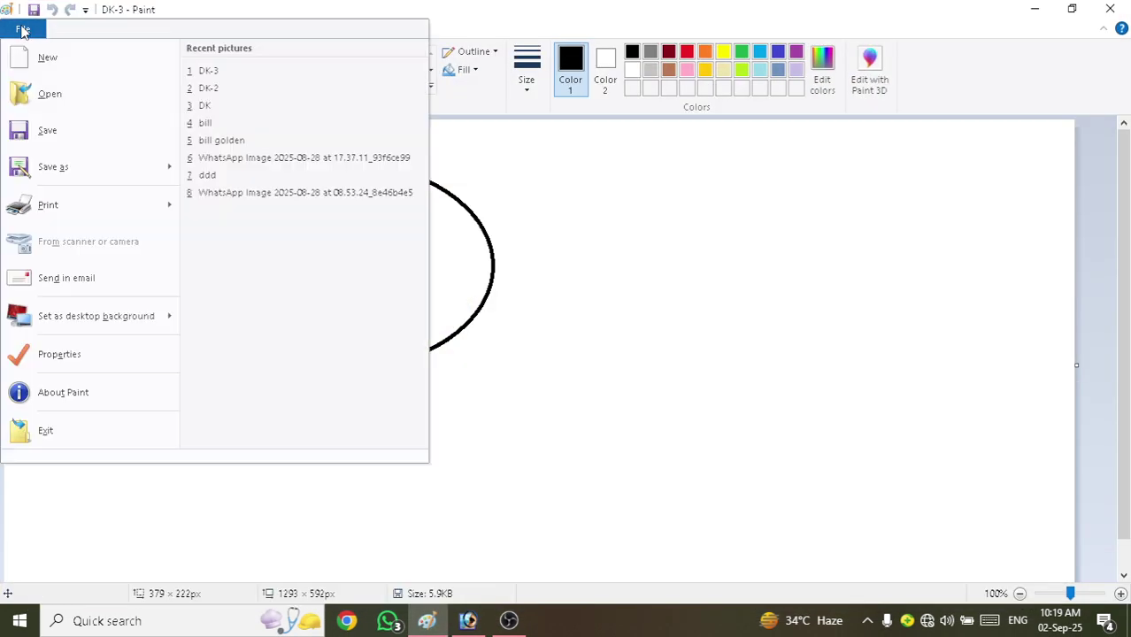
mouse_move(148, 327)
click(105, 316)
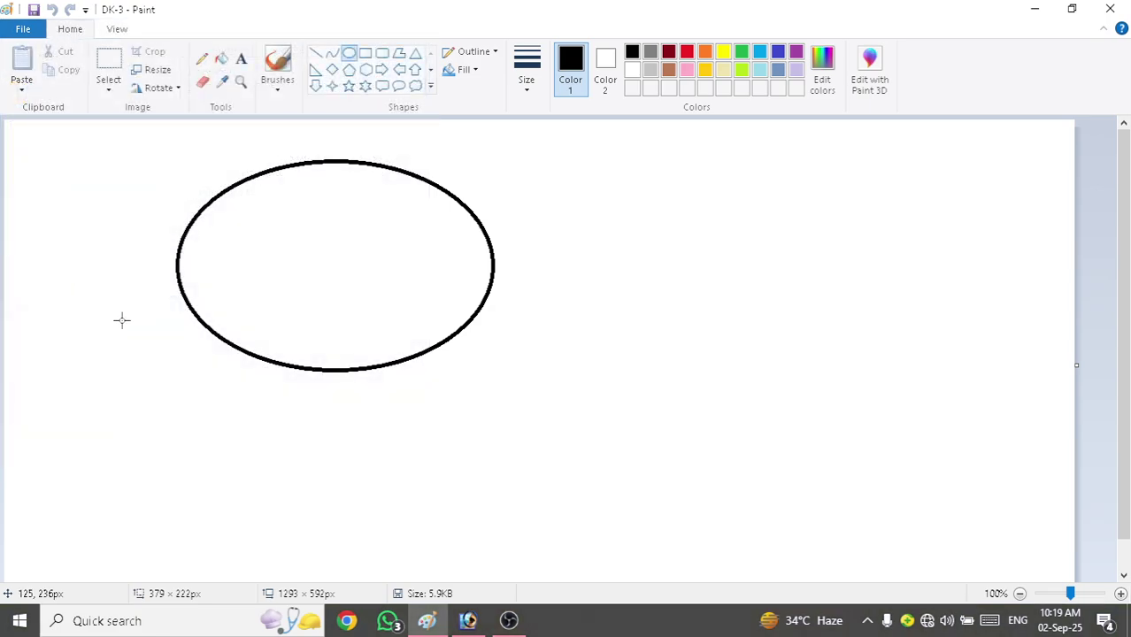
click(1034, 12)
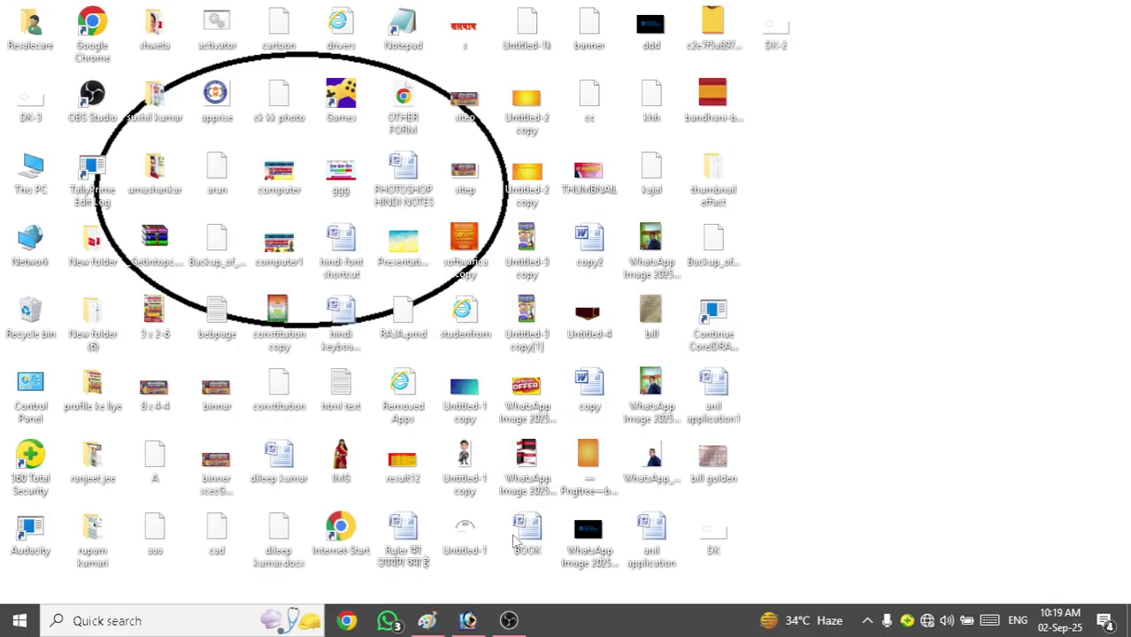
click(427, 619)
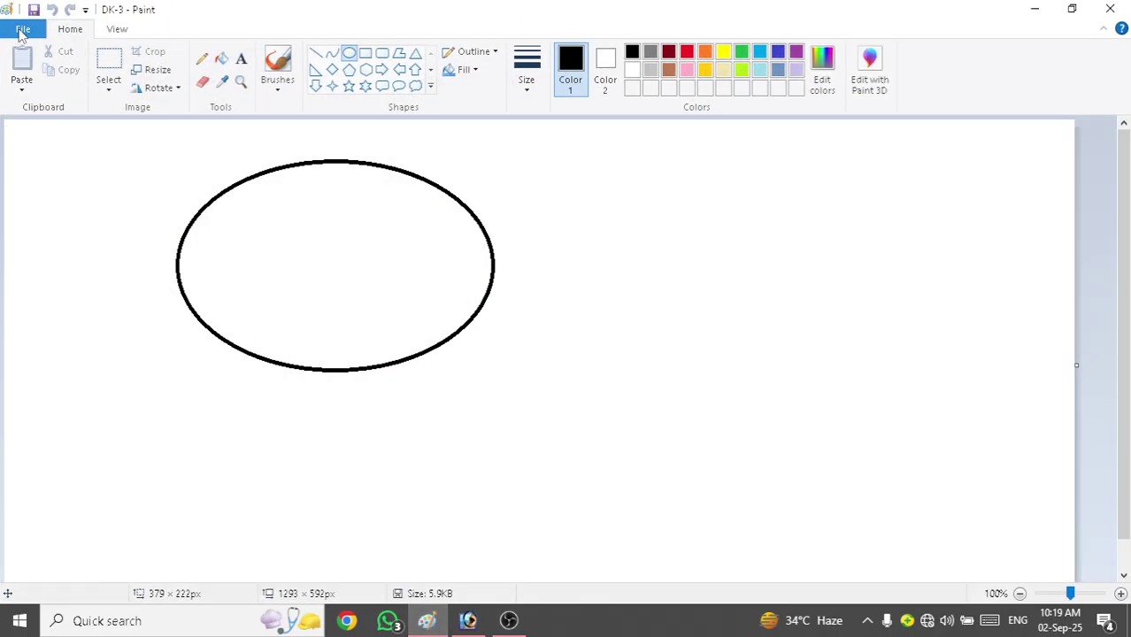
Review the image properties of the picture, including file attributes, units, colors and dimensions, and close them
click(21, 29)
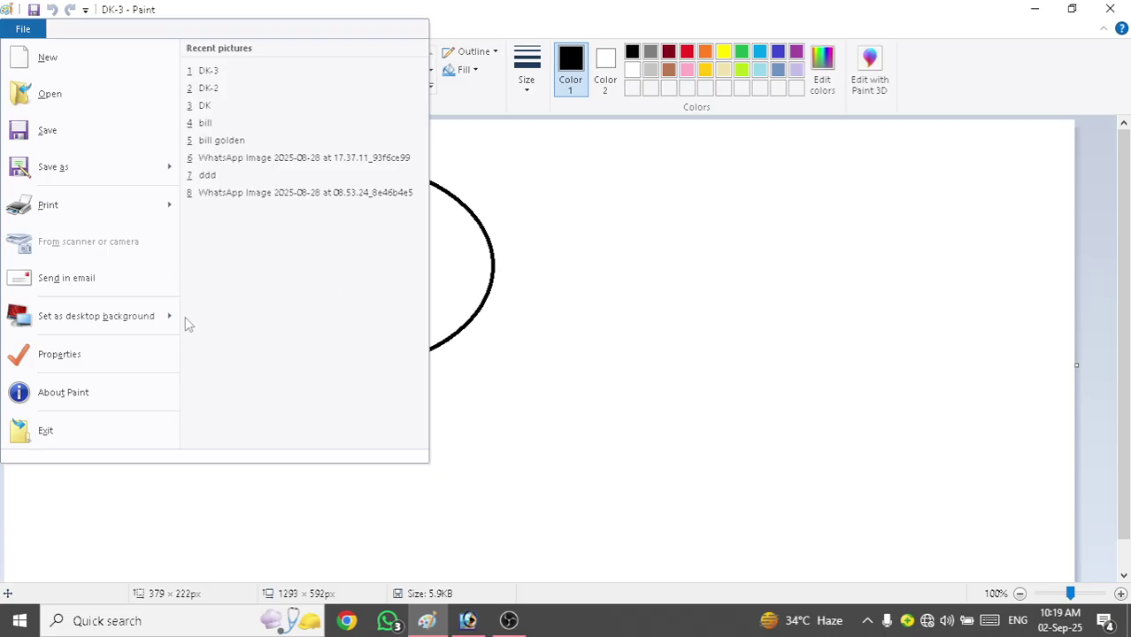
click(60, 354)
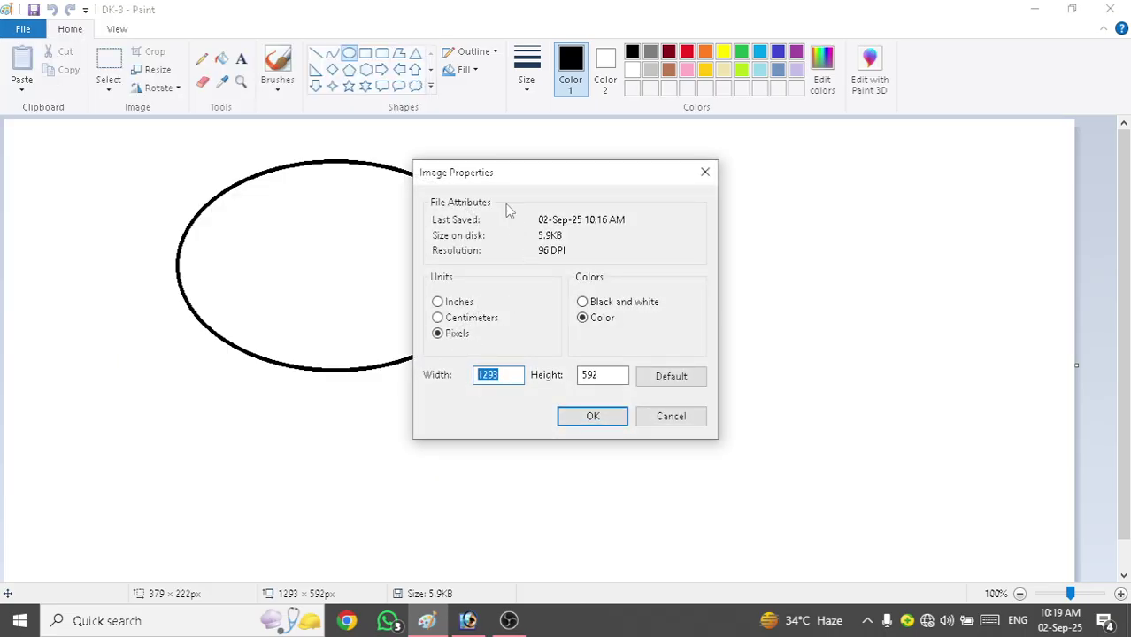
drag(510, 180, 514, 163)
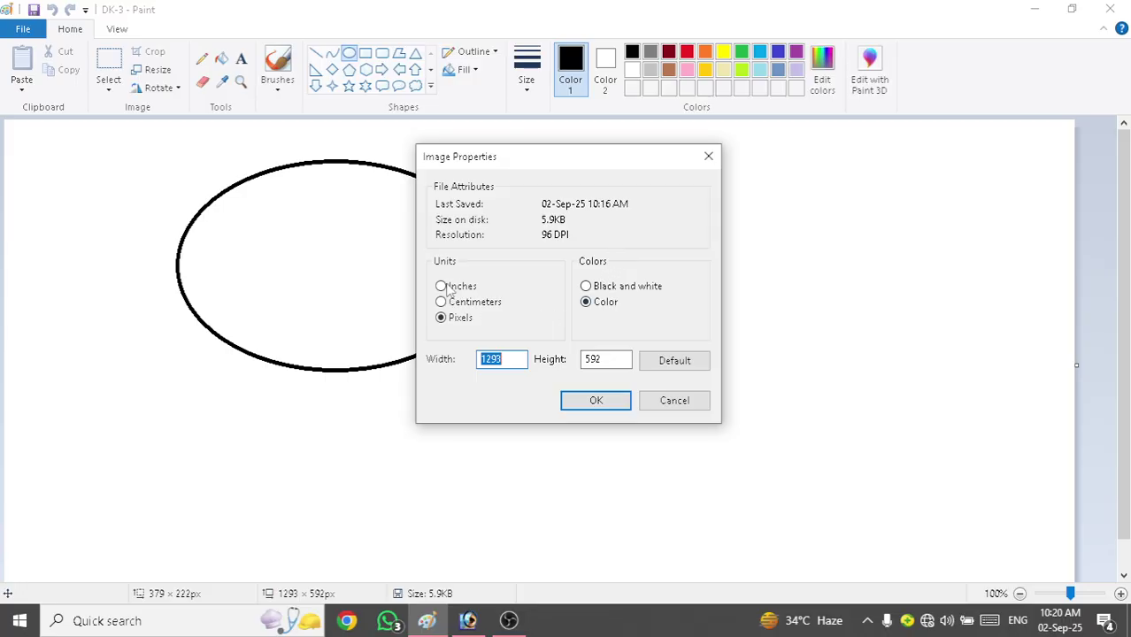
click(611, 409)
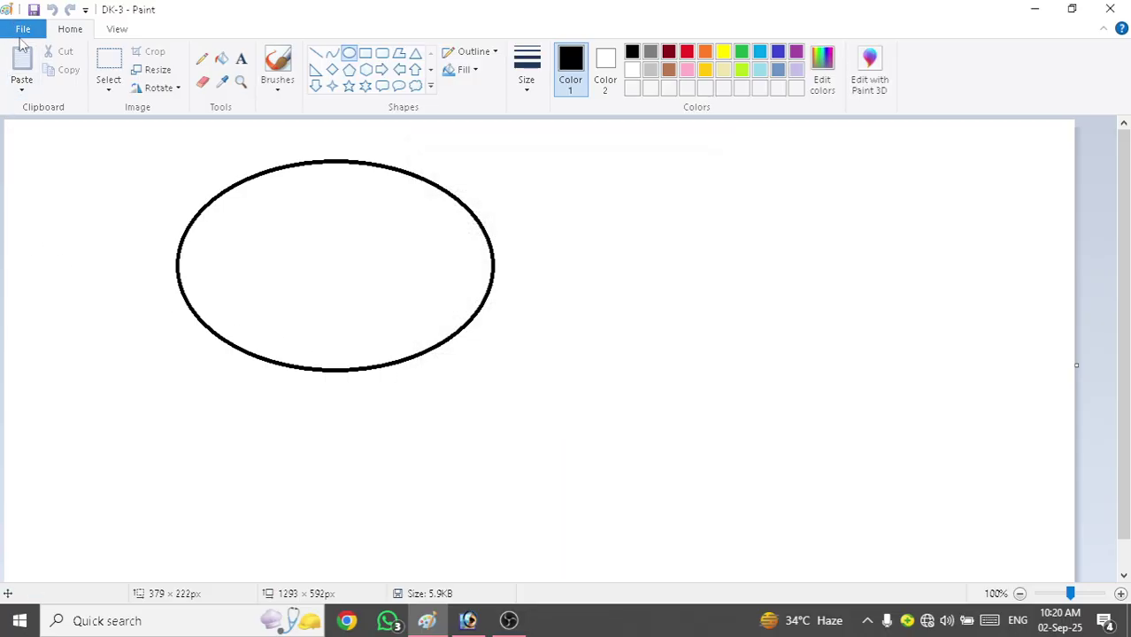
View the version and license information about Paint and close it
click(24, 30)
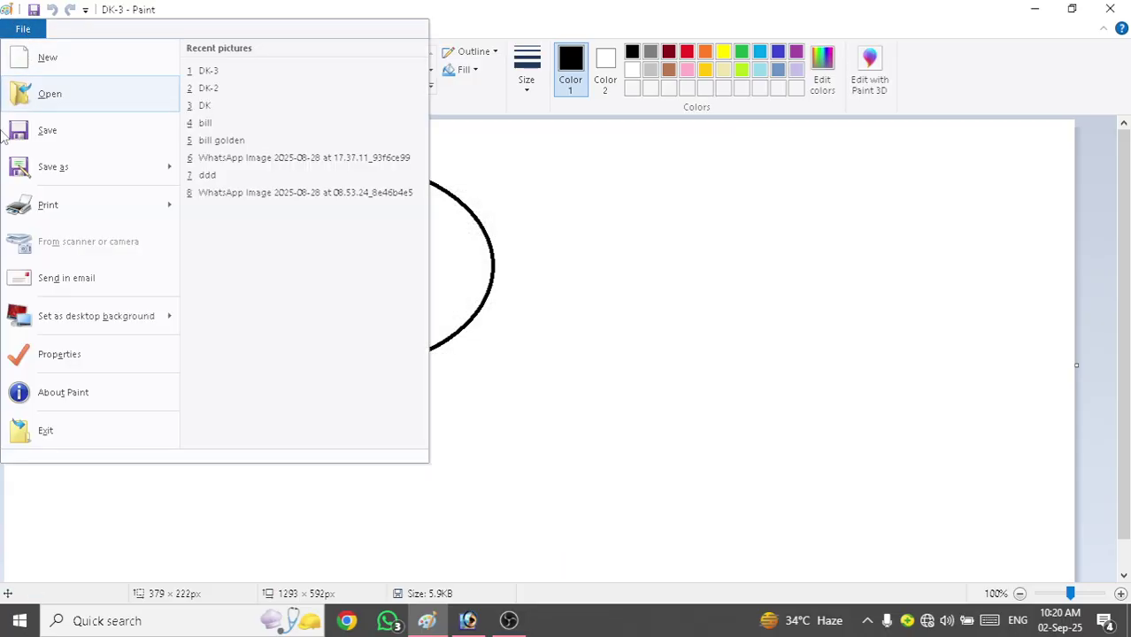
click(92, 392)
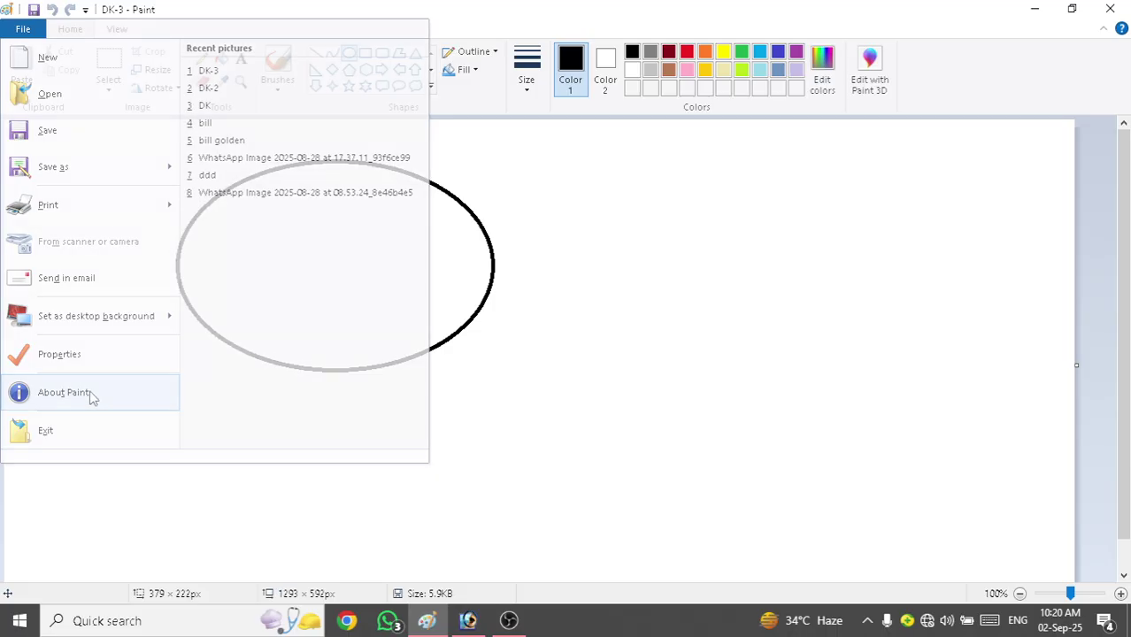
drag(594, 142, 701, 149)
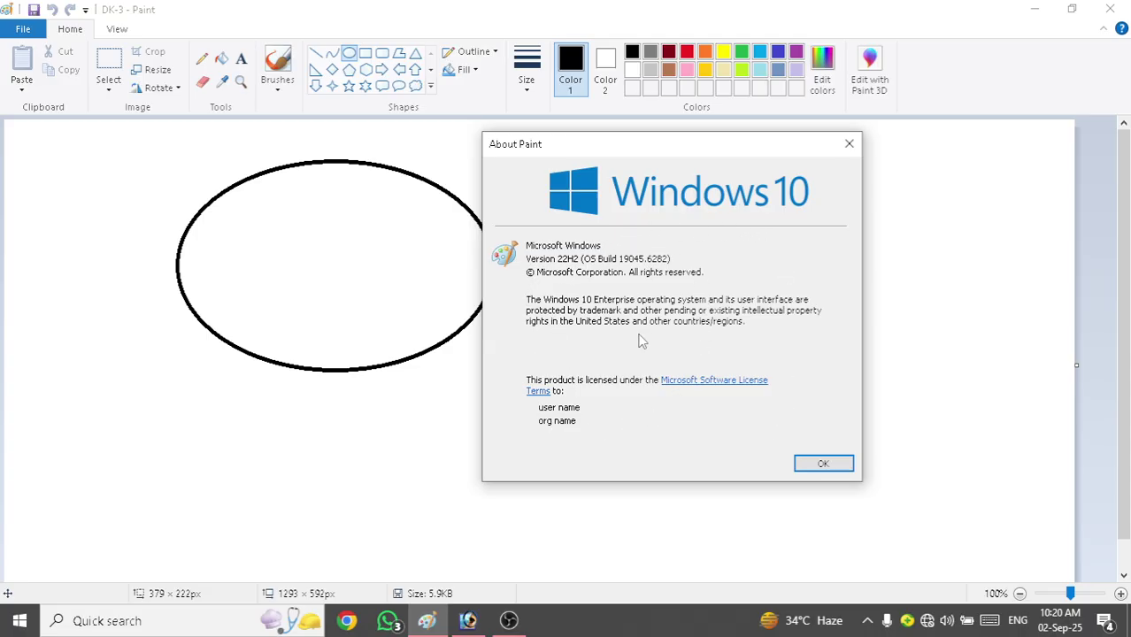
click(823, 465)
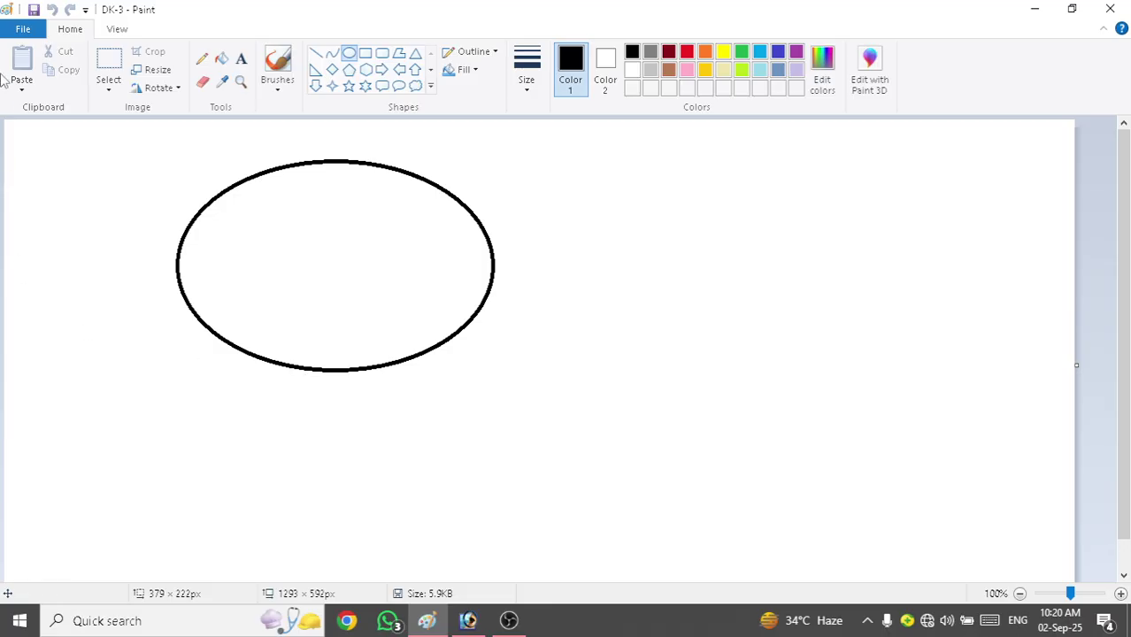
click(19, 31)
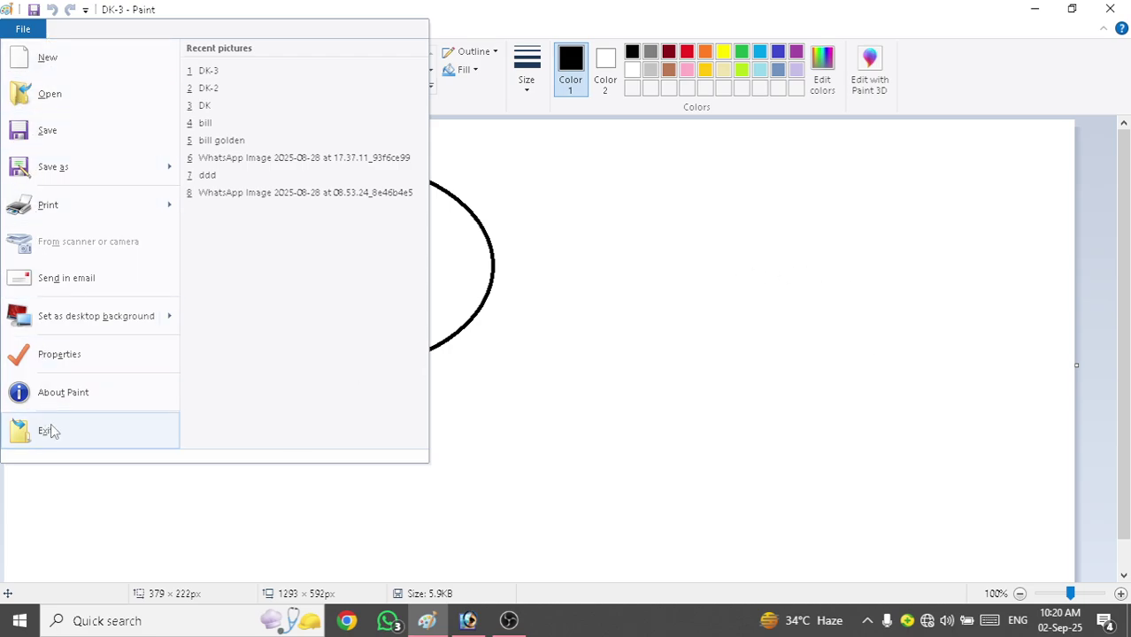
click(708, 297)
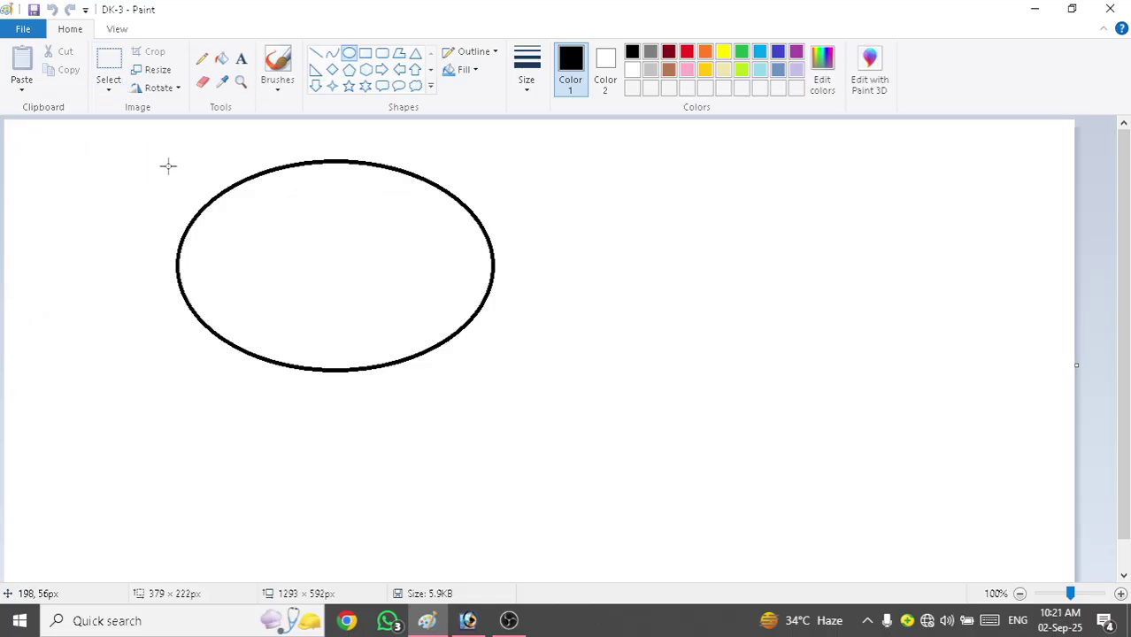
click(516, 623)
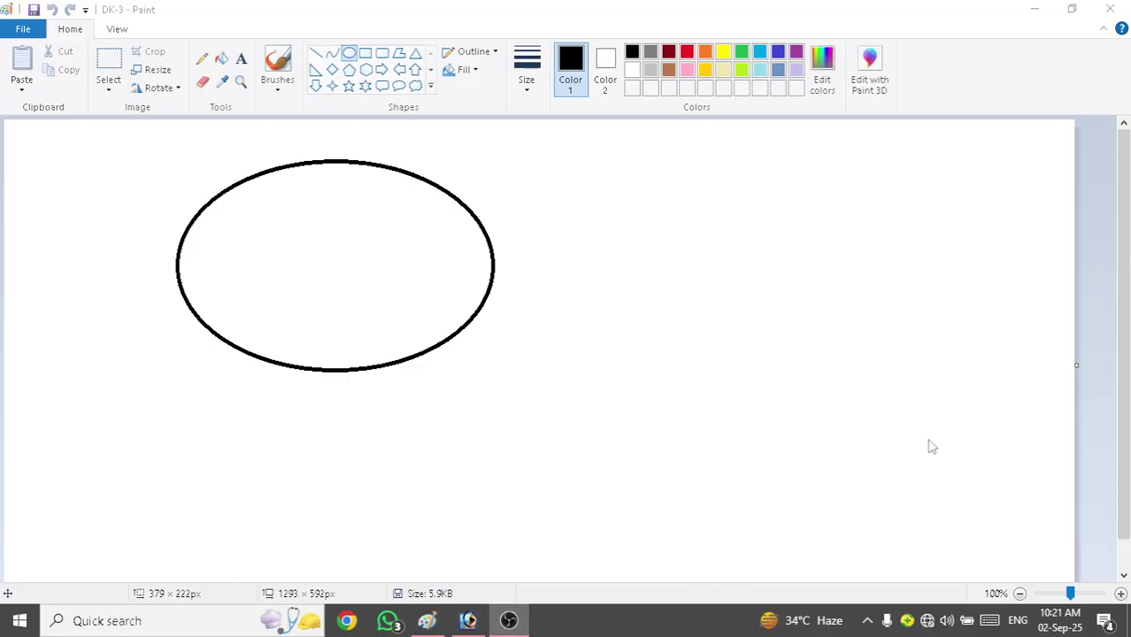